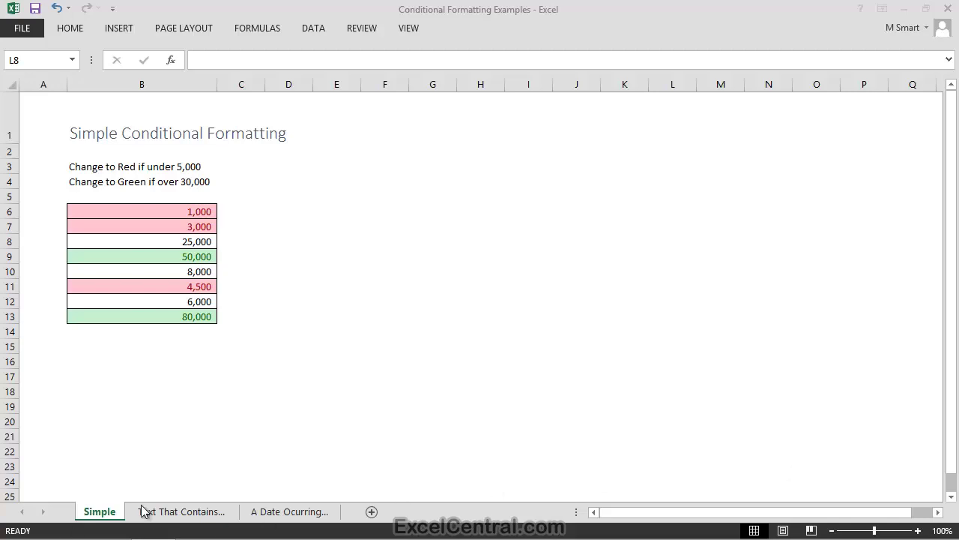
# Step: Show the 'Text That Contains...' sheet with the C-100 product codes highlighted
pyautogui.click(165, 512)
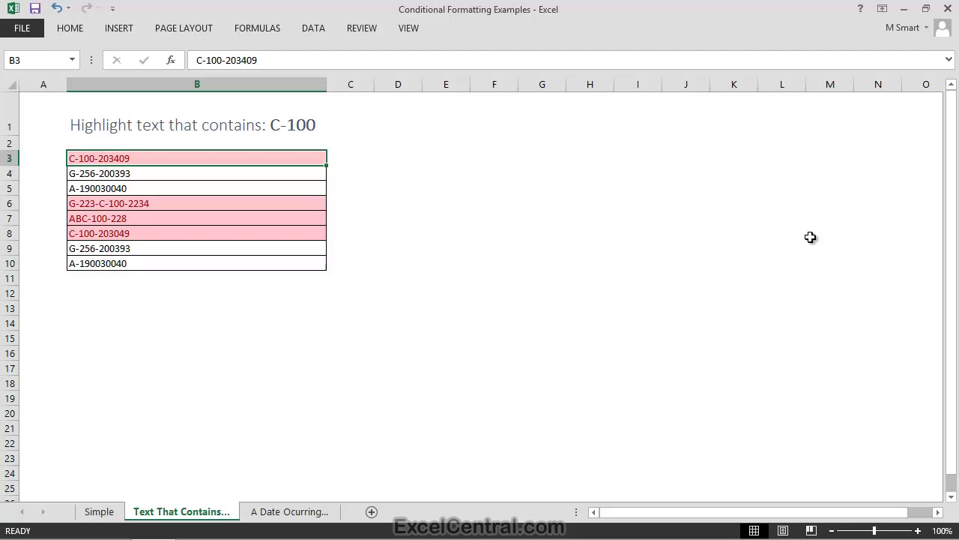
# Step: Show the 'A Date Ocurring...' sheet highlighting today, yesterday and last-week dates
pyautogui.click(293, 513)
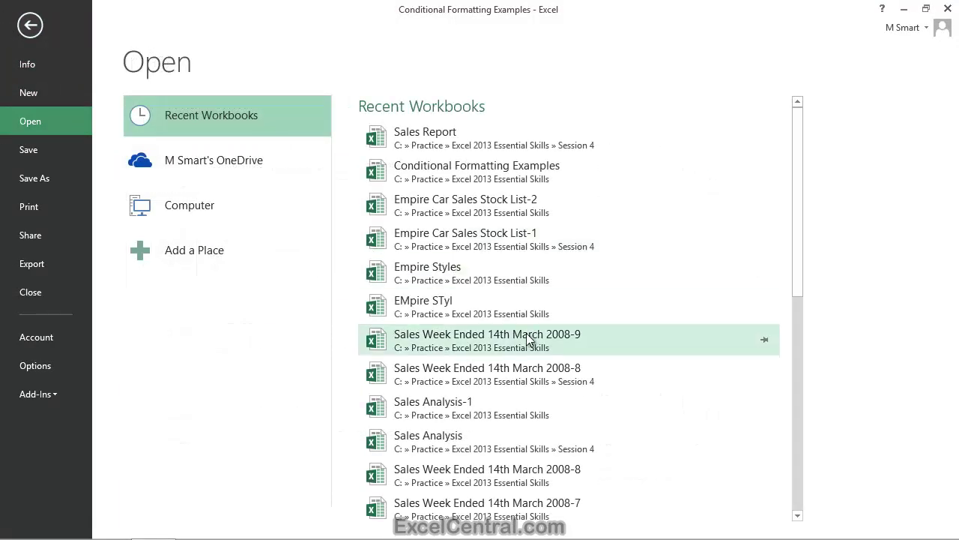
# Step: Open the Sales Report workbook from recent workbooks and select cell H4
pyautogui.click(442, 142)
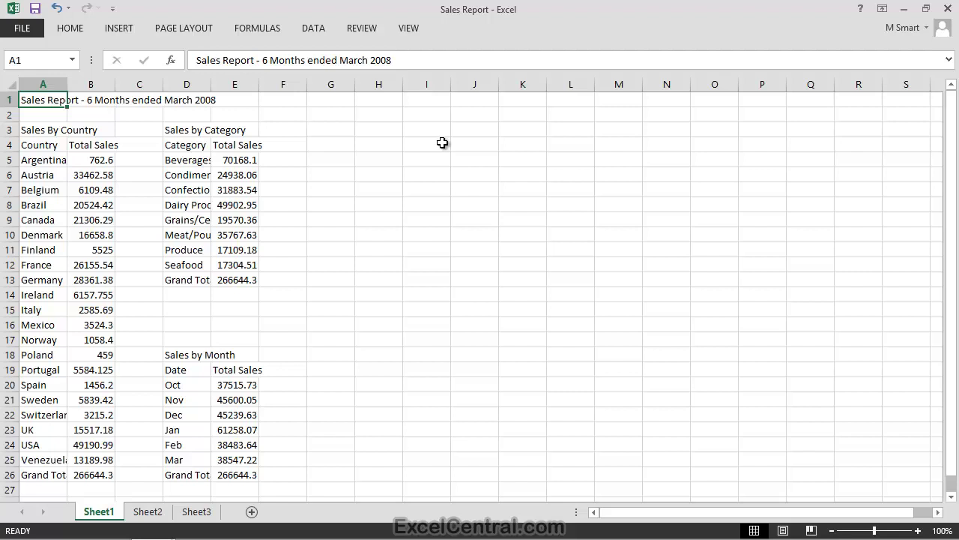
pyautogui.click(379, 145)
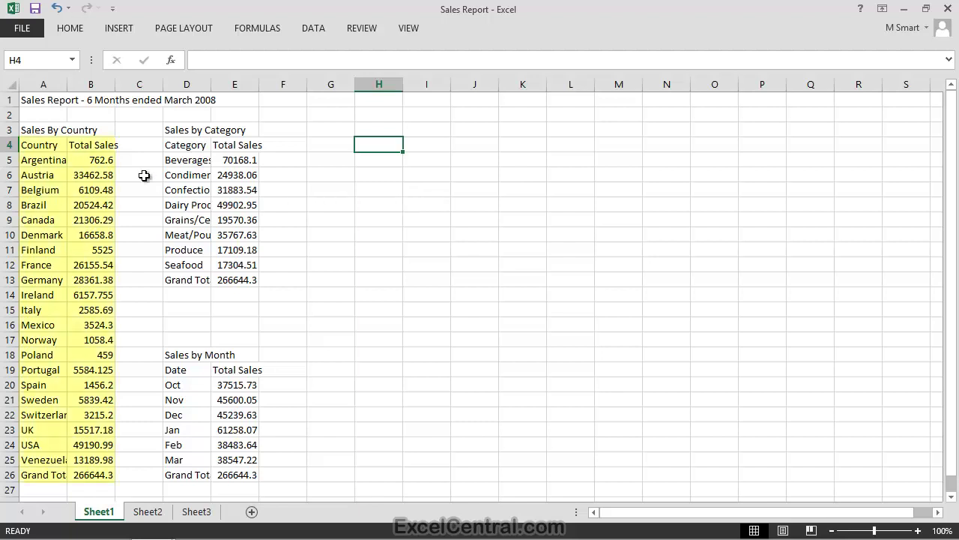
# Step: AutoFit the column widths of the Country, Category and Month sales tables
pyautogui.moveTo(51, 145)
pyautogui.mouseDown()
pyautogui.moveTo(113, 435)
pyautogui.moveTo(111, 475)
pyautogui.mouseUp()
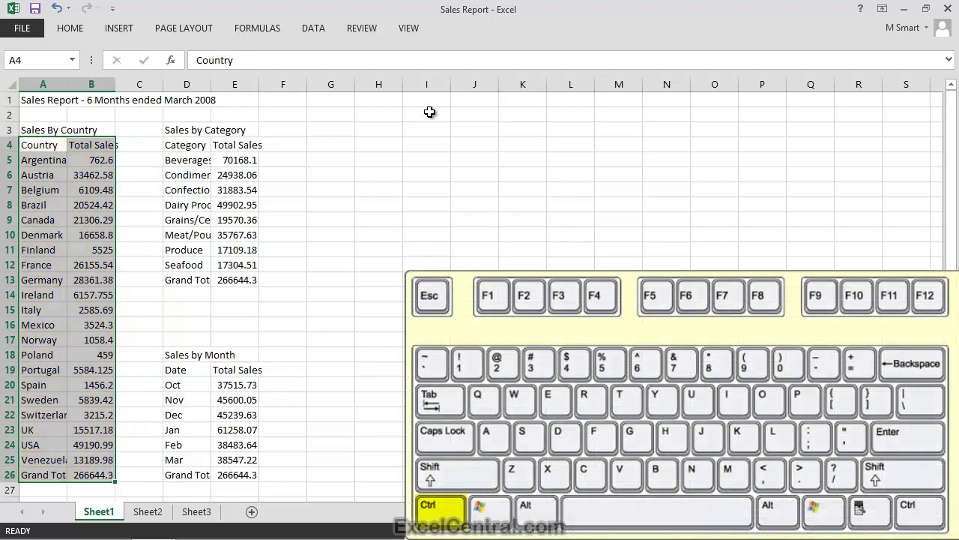
pyautogui.moveTo(192, 146); pyautogui.dragTo(238, 276)
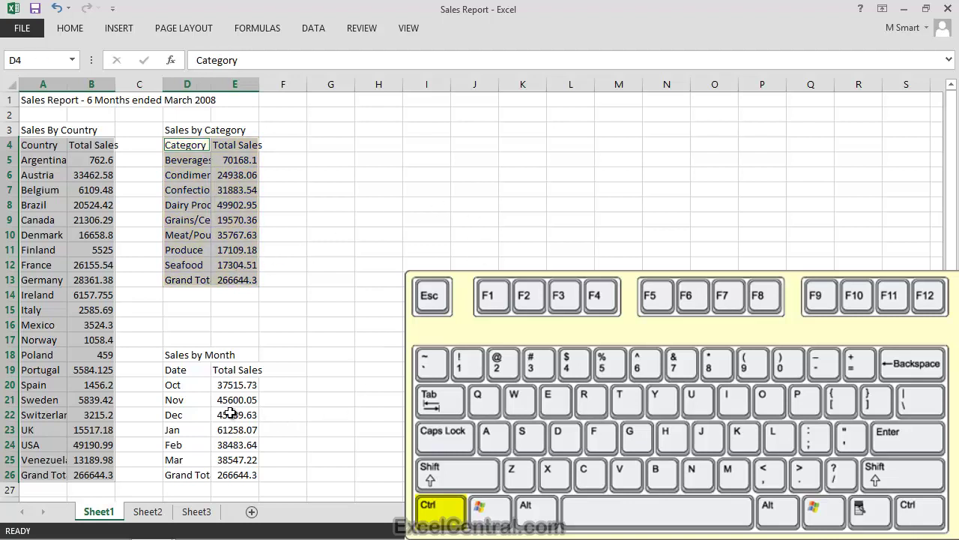
pyautogui.moveTo(180, 372)
pyautogui.mouseDown()
pyautogui.moveTo(237, 474)
pyautogui.moveTo(228, 472)
pyautogui.mouseUp()
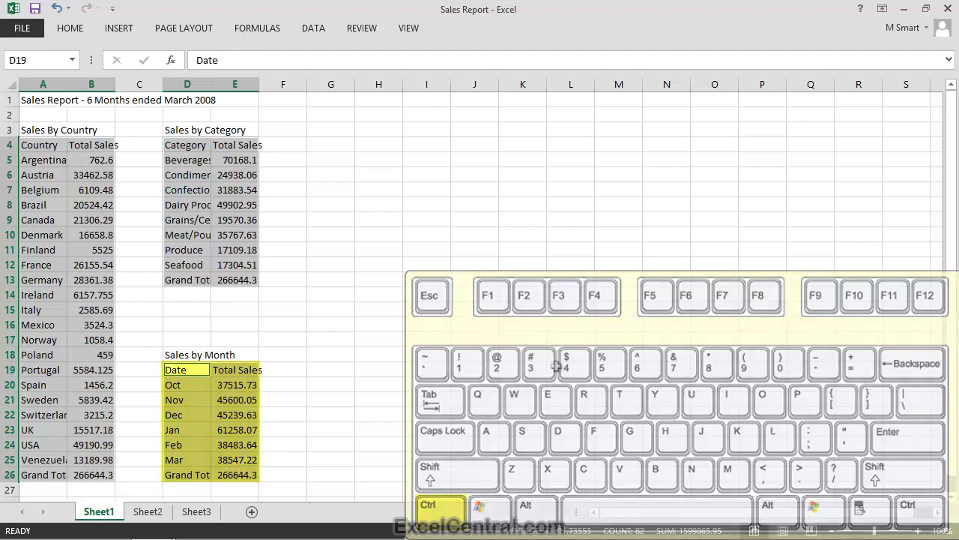
pyautogui.click(86, 27)
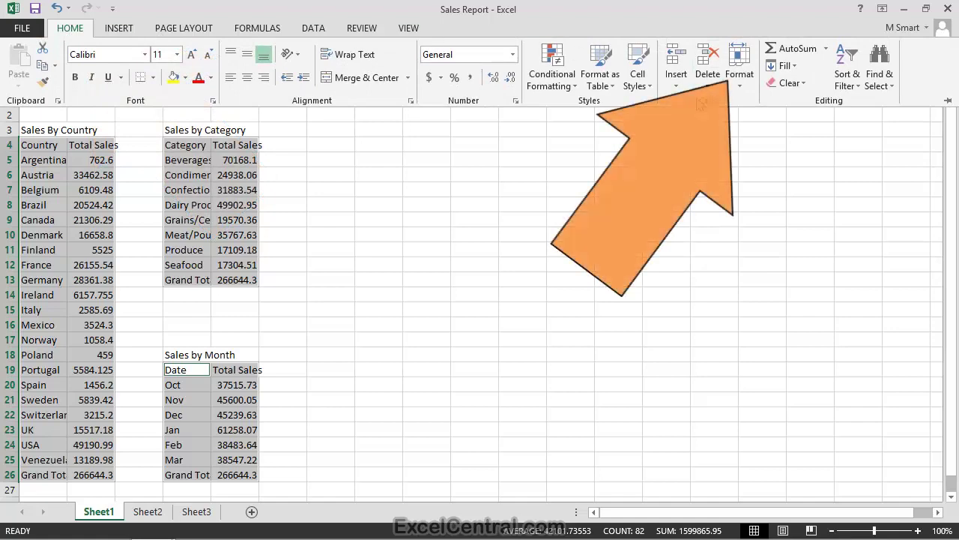
pyautogui.click(746, 70)
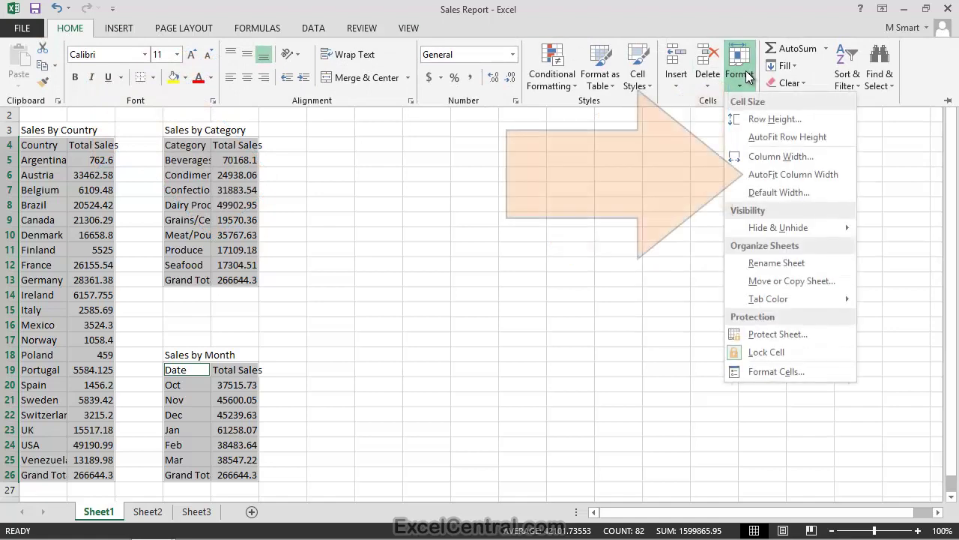
pyautogui.click(822, 172)
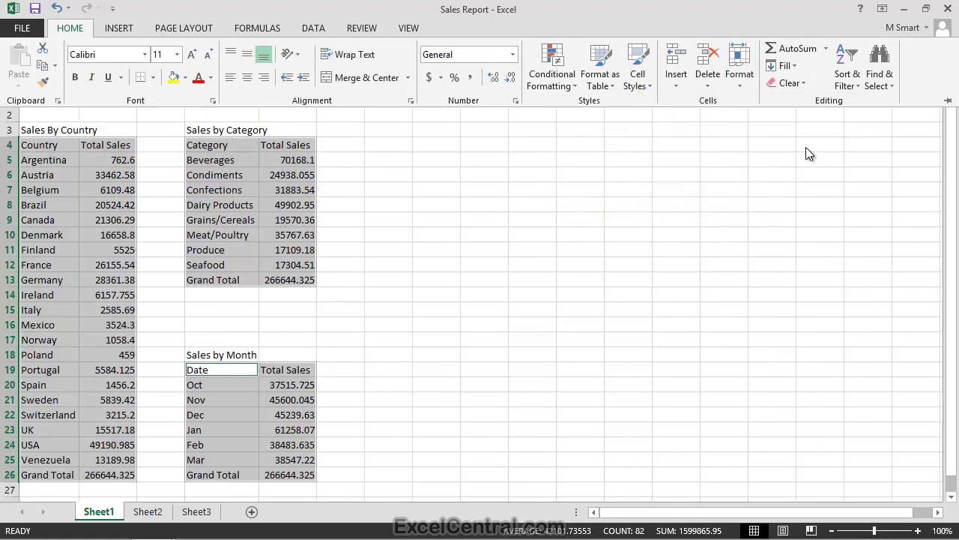
pyautogui.hotkey('ctrl', 'F1')
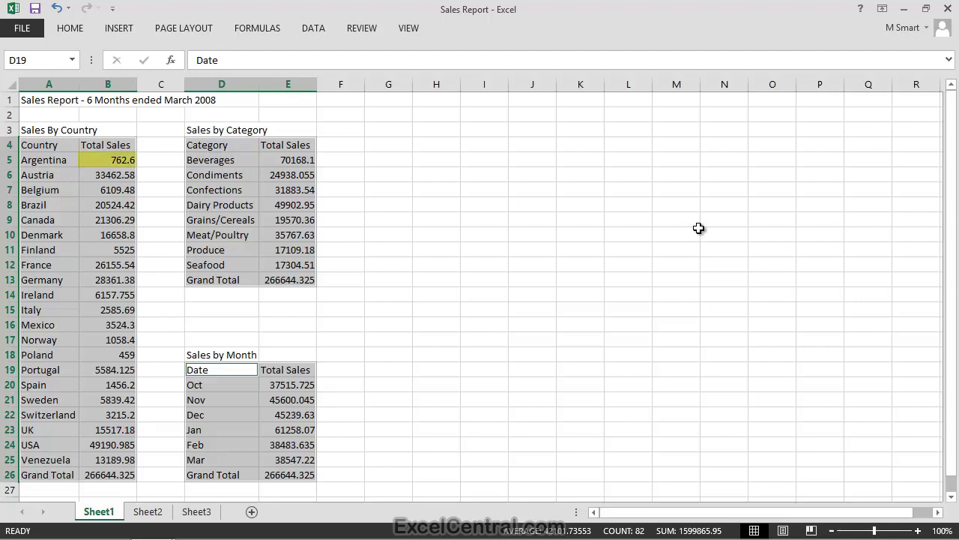
# Step: Apply Comma Style to the Total Sales values in columns B and E
pyautogui.click(698, 228)
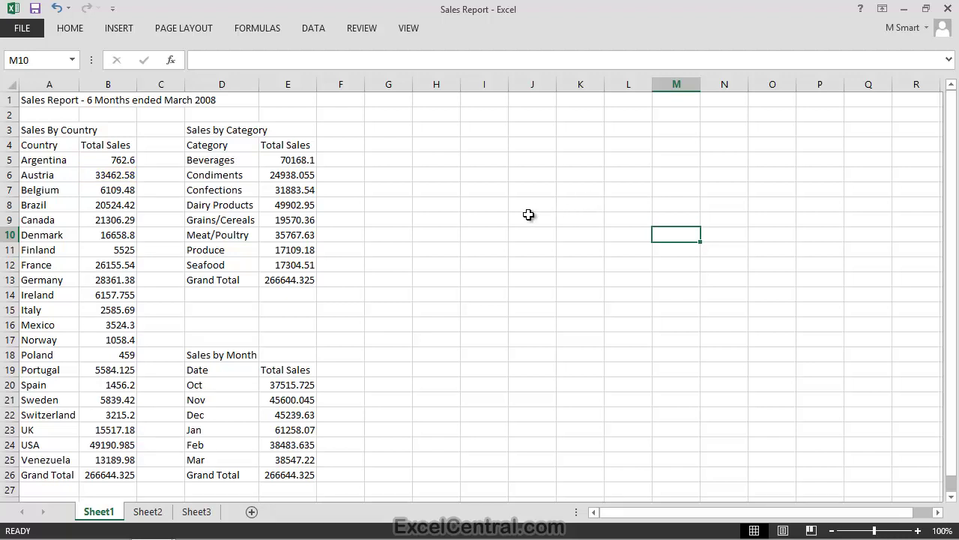
pyautogui.click(111, 81)
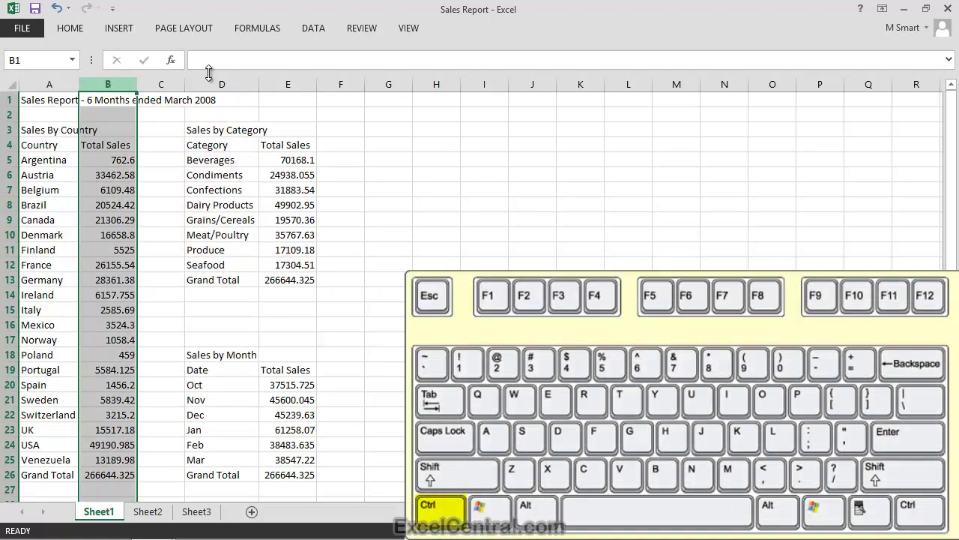
pyautogui.keyDown('ctrl'); pyautogui.click(291, 82); pyautogui.keyUp('ctrl')
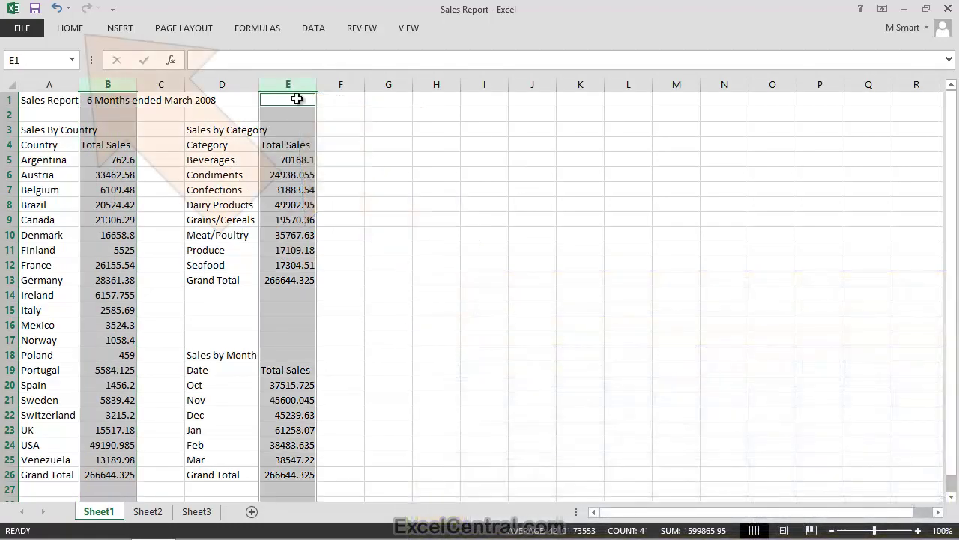
pyautogui.click(70, 28)
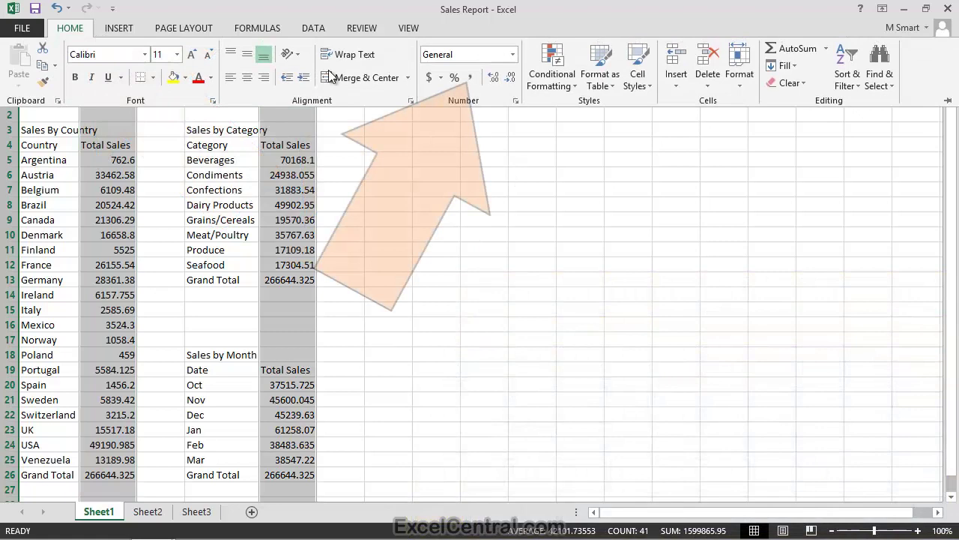
pyautogui.click(470, 77)
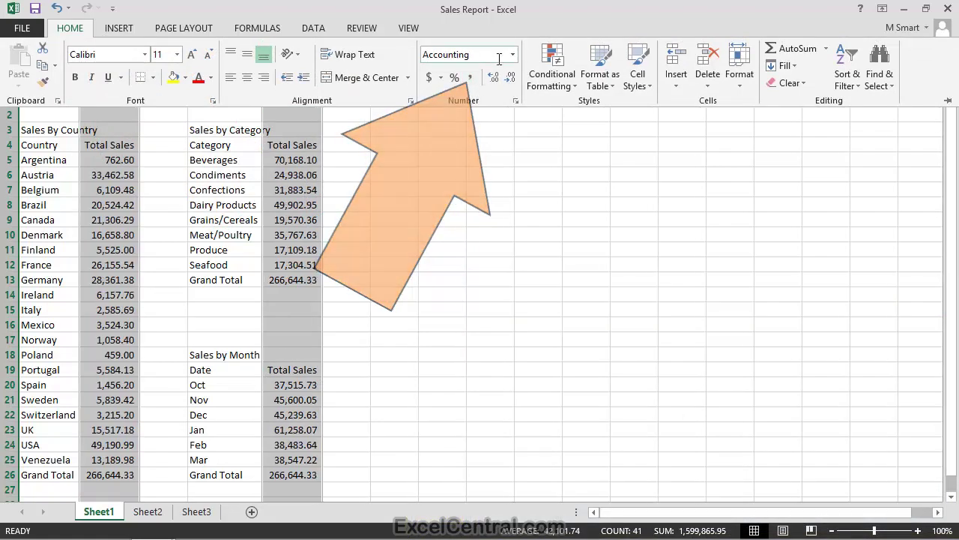
pyautogui.click(491, 194)
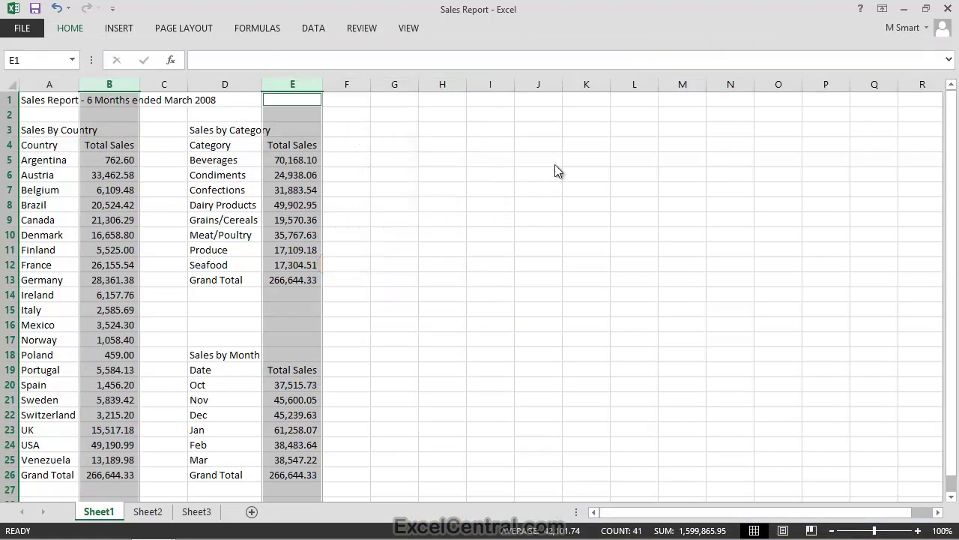
pyautogui.click(516, 253)
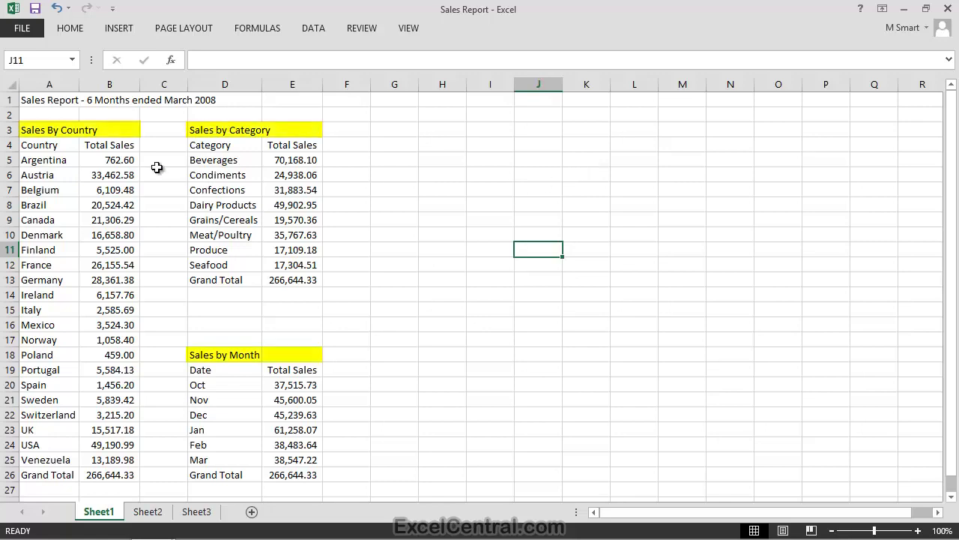
# Step: Merge Across the headings in A3:B3, D3:E3 and D18:E18
pyautogui.moveTo(51, 131); pyautogui.dragTo(90, 129)
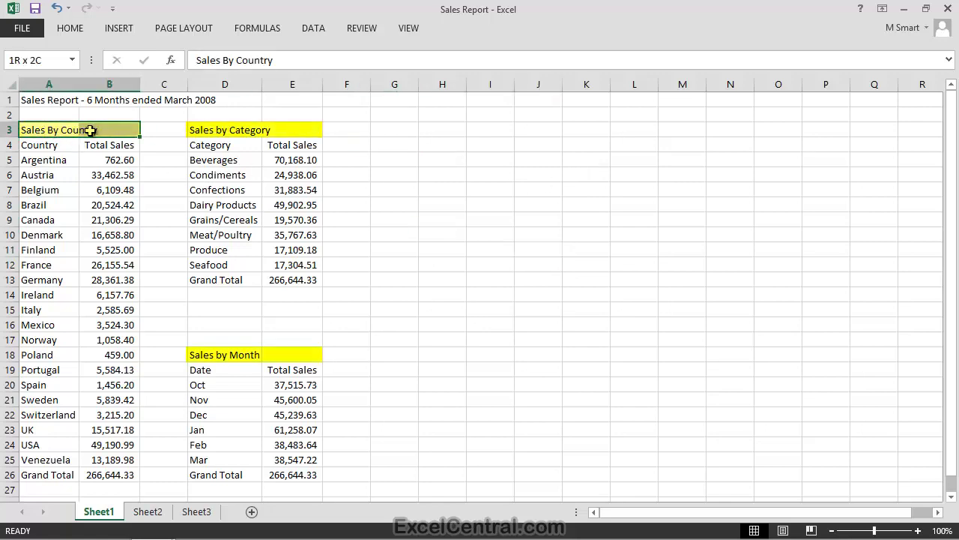
pyautogui.keyDown('ctrl'); pyautogui.click(220, 129); pyautogui.keyUp('ctrl')
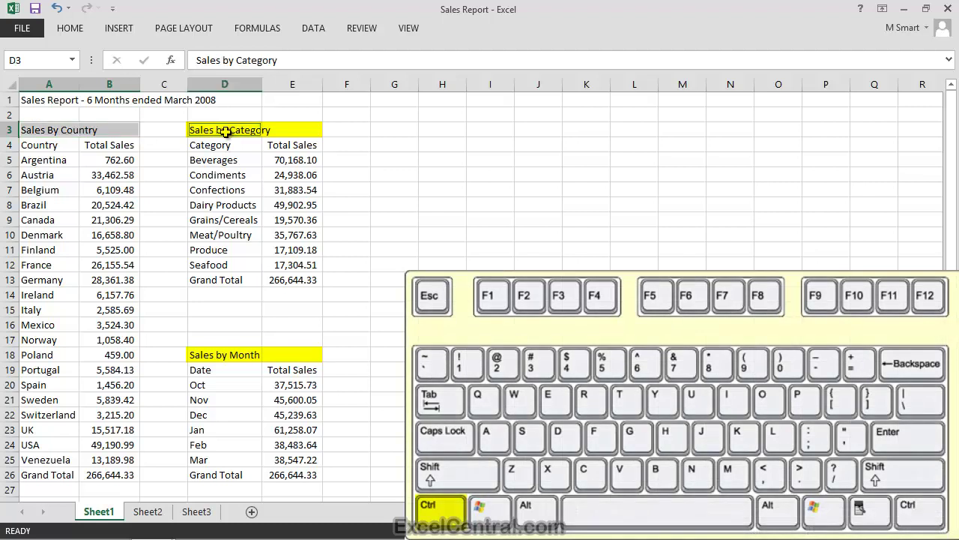
pyautogui.moveTo(267, 130); pyautogui.dragTo(285, 130)
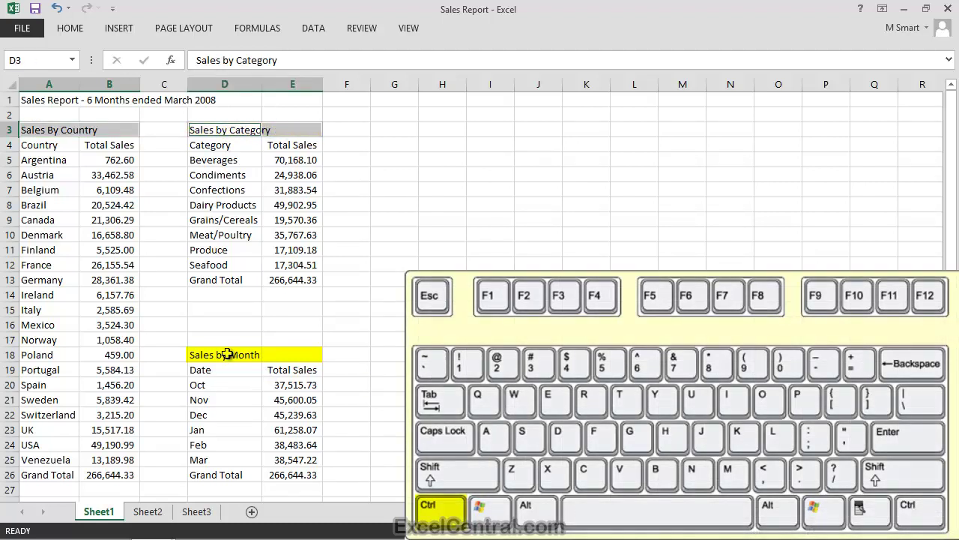
pyautogui.moveTo(227, 354); pyautogui.dragTo(274, 355)
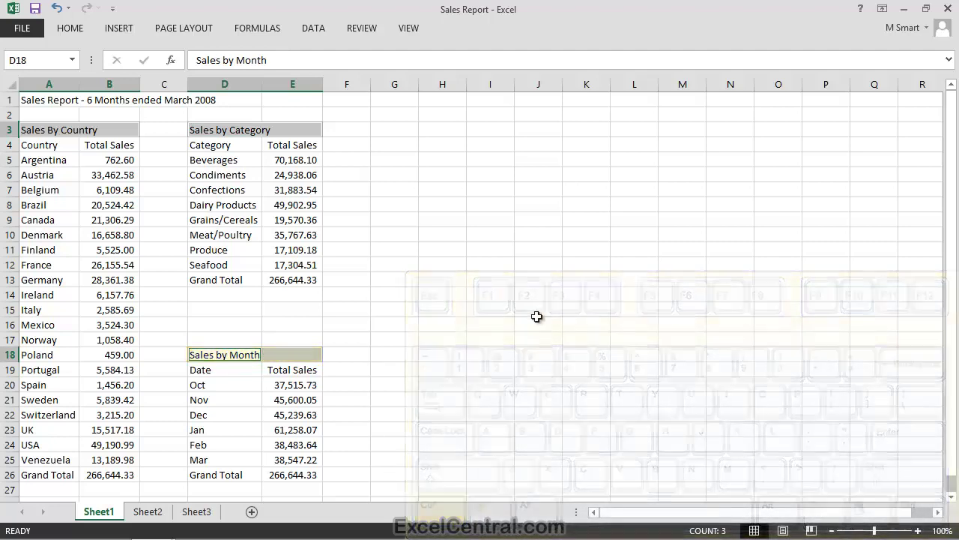
pyautogui.click(73, 30)
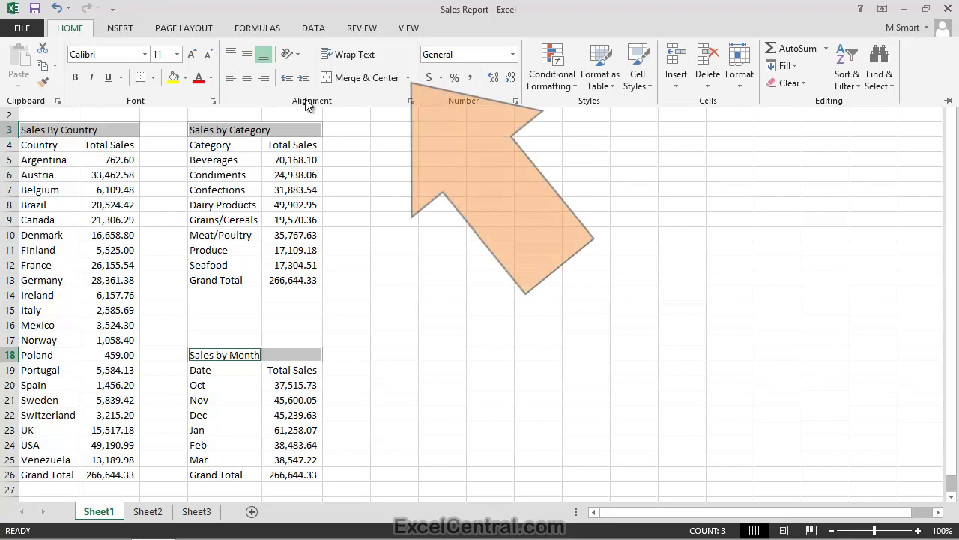
pyautogui.click(408, 78)
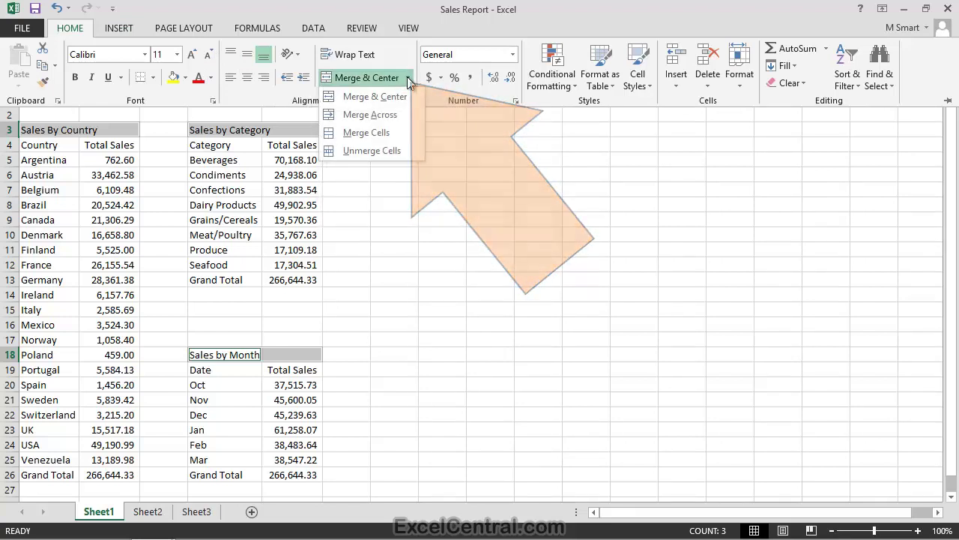
pyautogui.click(396, 133)
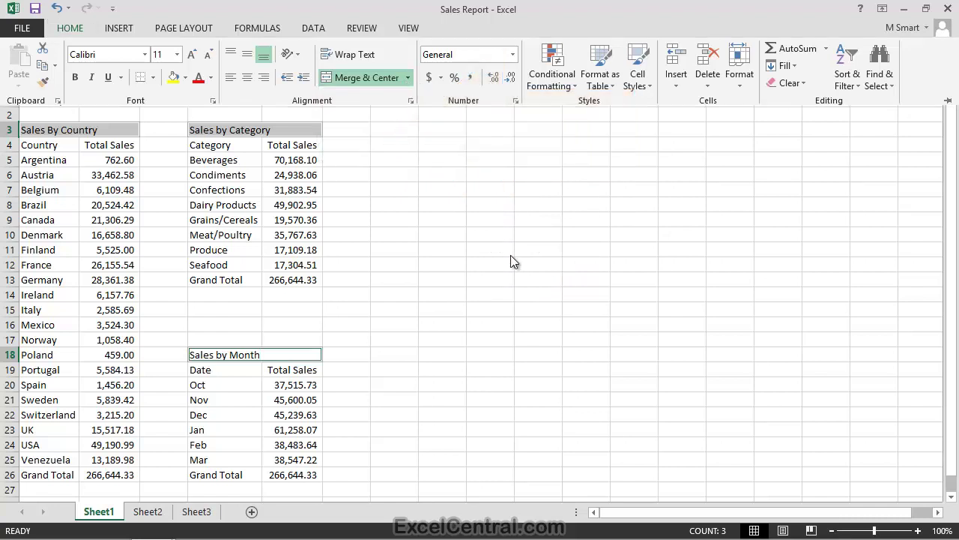
pyautogui.click(490, 189)
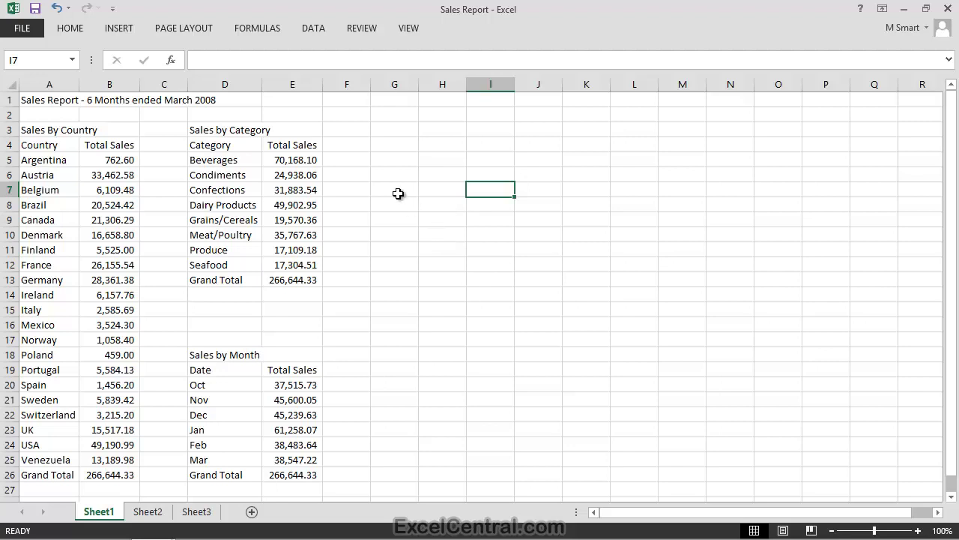
# Step: Apply the Title cell style to the report title in A1
pyautogui.click(26, 100)
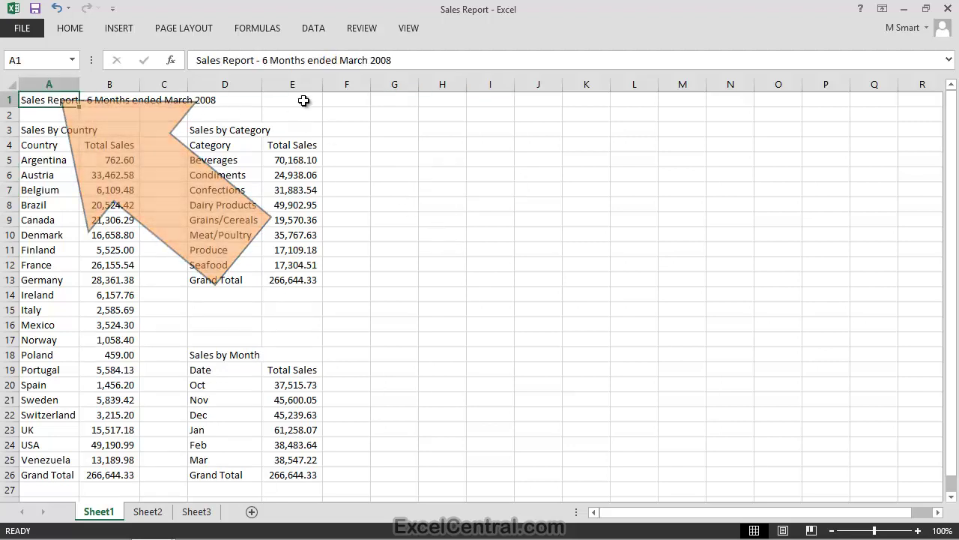
pyautogui.click(73, 30)
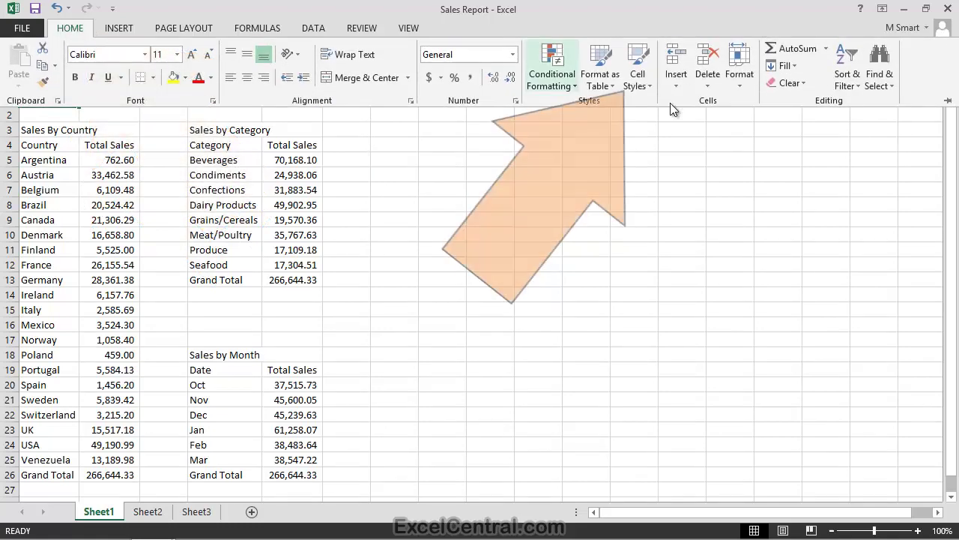
pyautogui.click(638, 64)
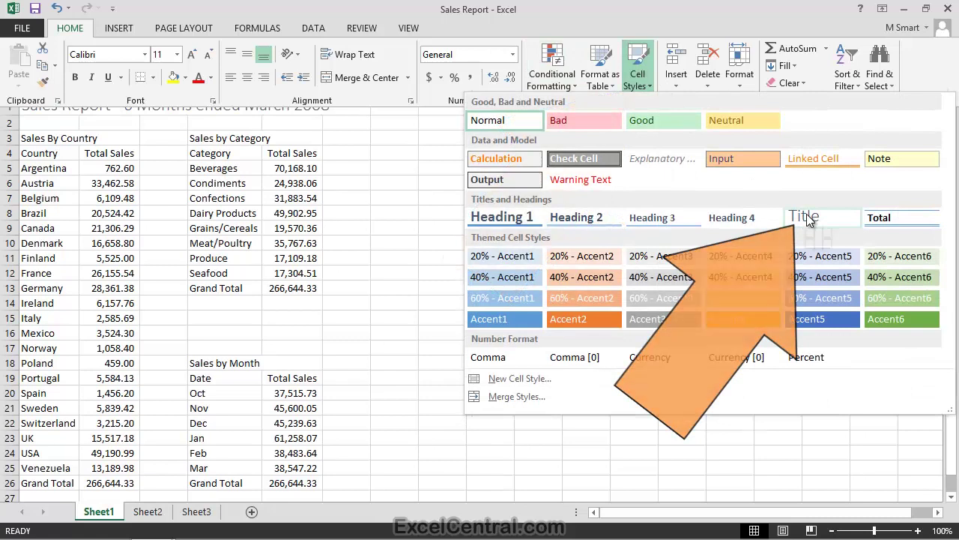
pyautogui.click(807, 215)
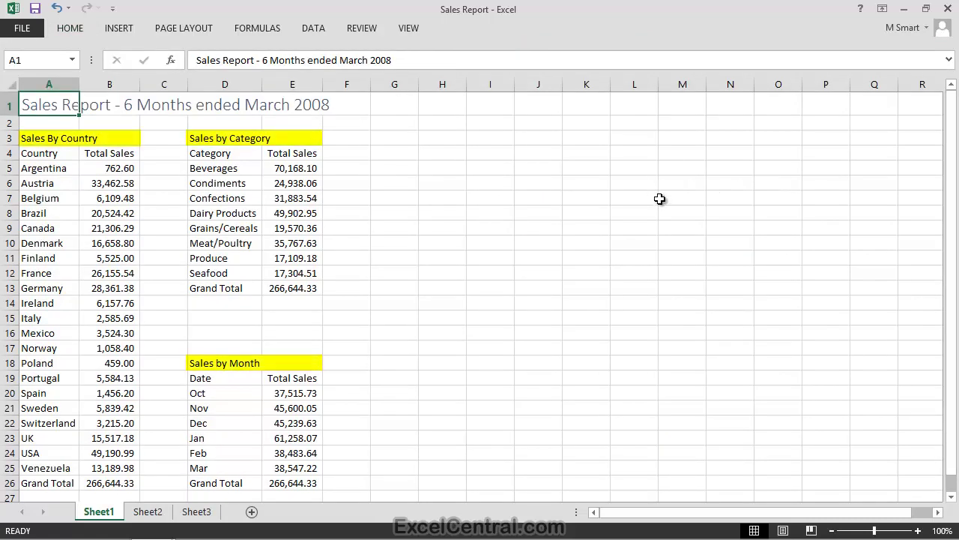
# Step: Apply the Heading 2 cell style to headings A3, D3 and D18
pyautogui.click(41, 138)
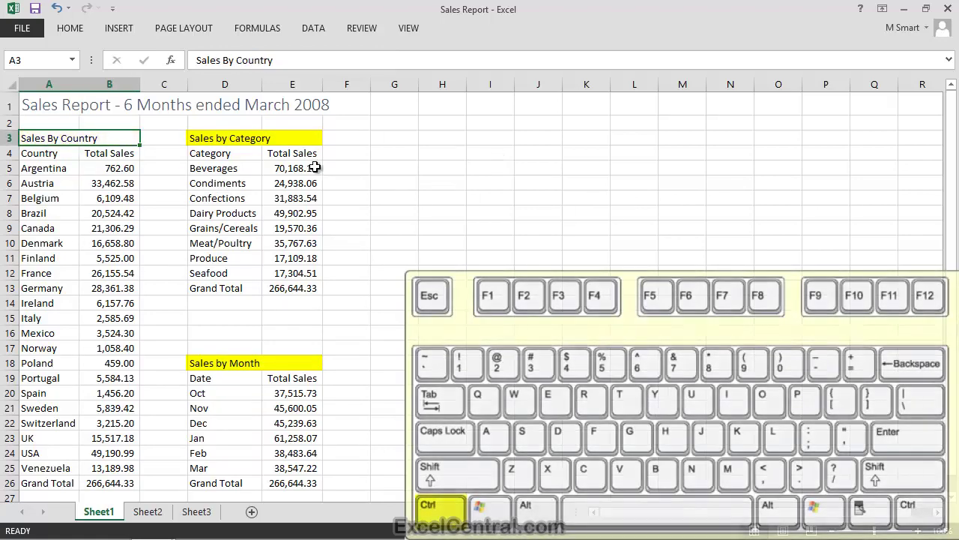
pyautogui.keyDown('ctrl'); pyautogui.click(235, 139); pyautogui.keyUp('ctrl')
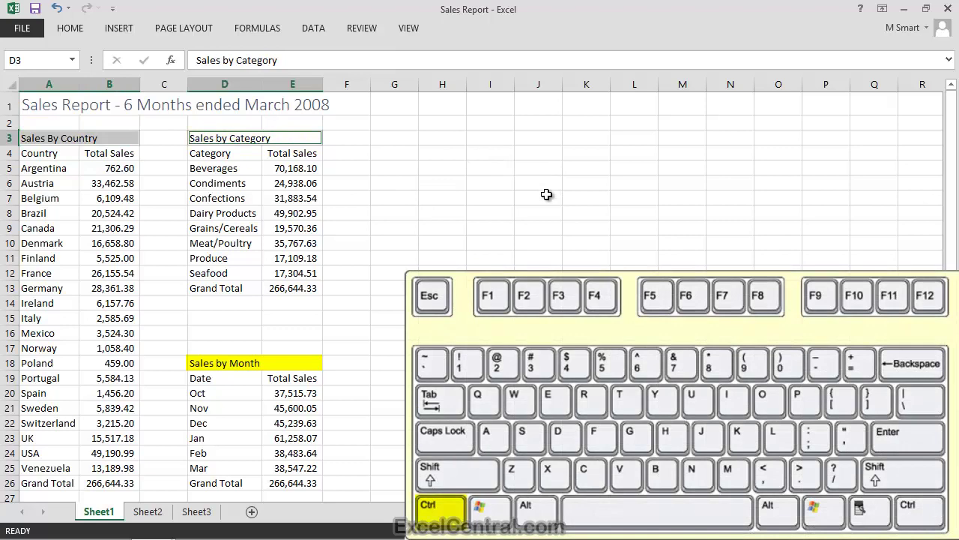
pyautogui.keyDown('ctrl'); pyautogui.click(224, 363); pyautogui.keyUp('ctrl')
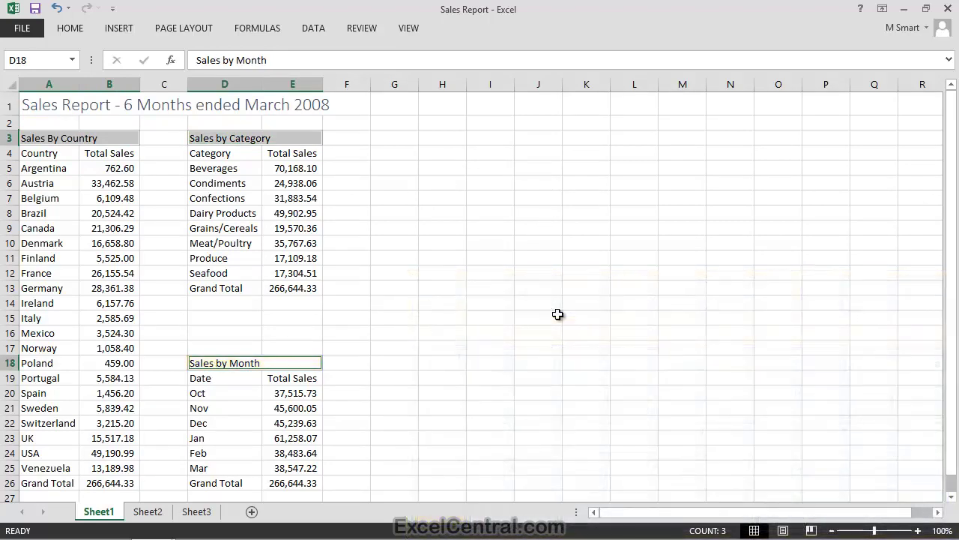
pyautogui.click(70, 28)
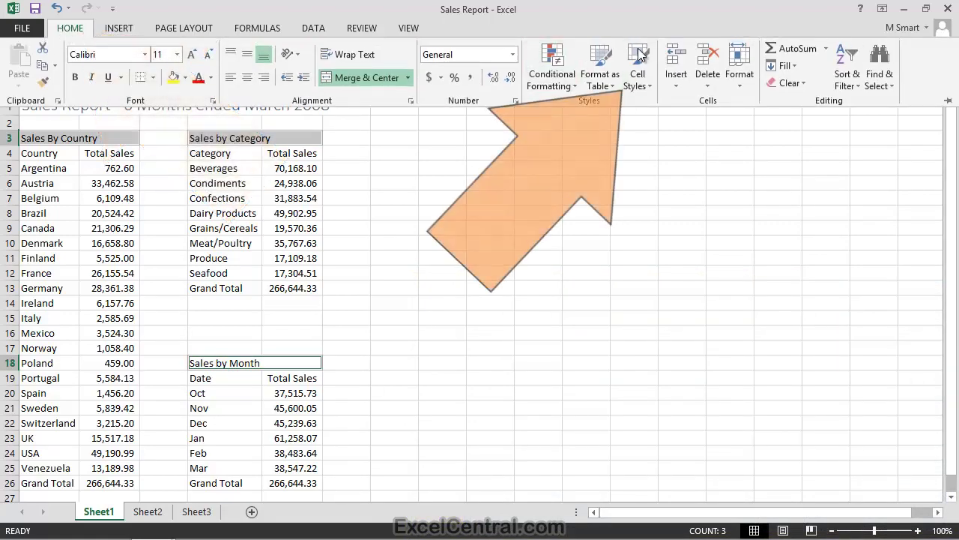
pyautogui.click(638, 75)
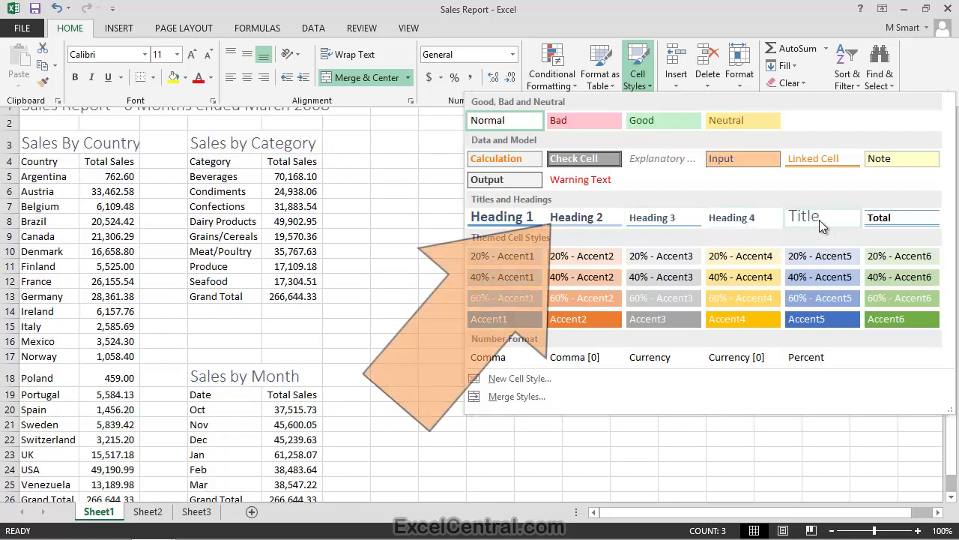
pyautogui.click(598, 217)
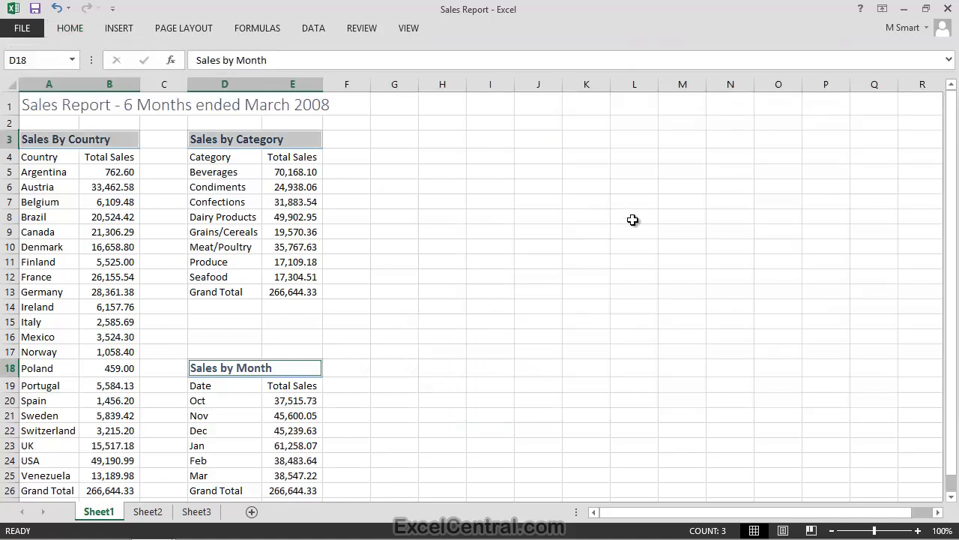
pyautogui.click(627, 189)
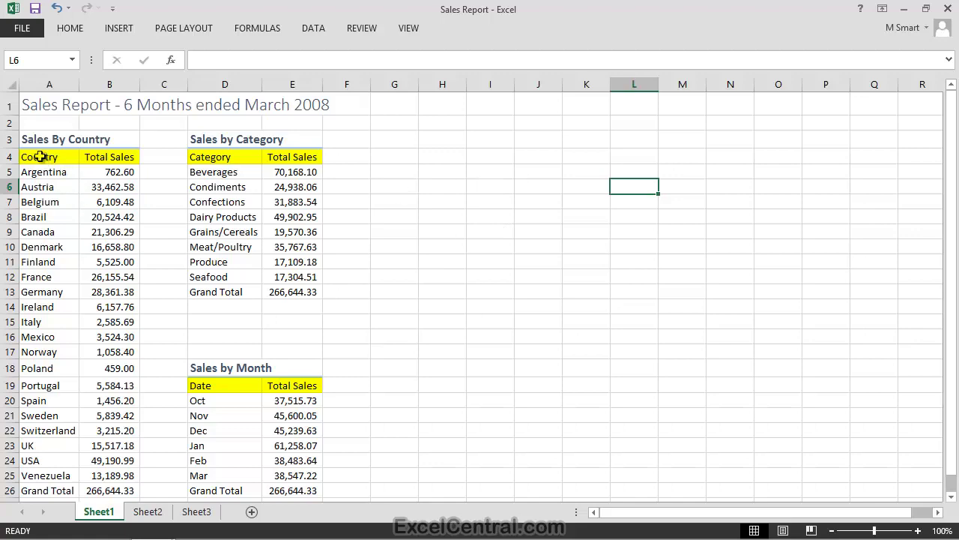
# Step: Apply the Heading 3 cell style to header rows A4:B4, D4:E4 and D19:E19
pyautogui.moveTo(40, 157); pyautogui.dragTo(92, 161)
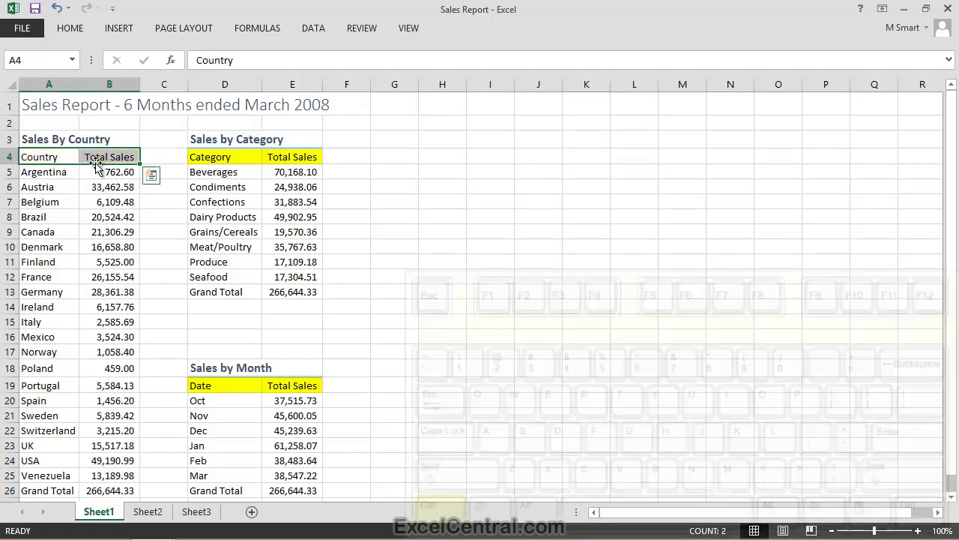
pyautogui.moveTo(215, 158); pyautogui.dragTo(276, 160)
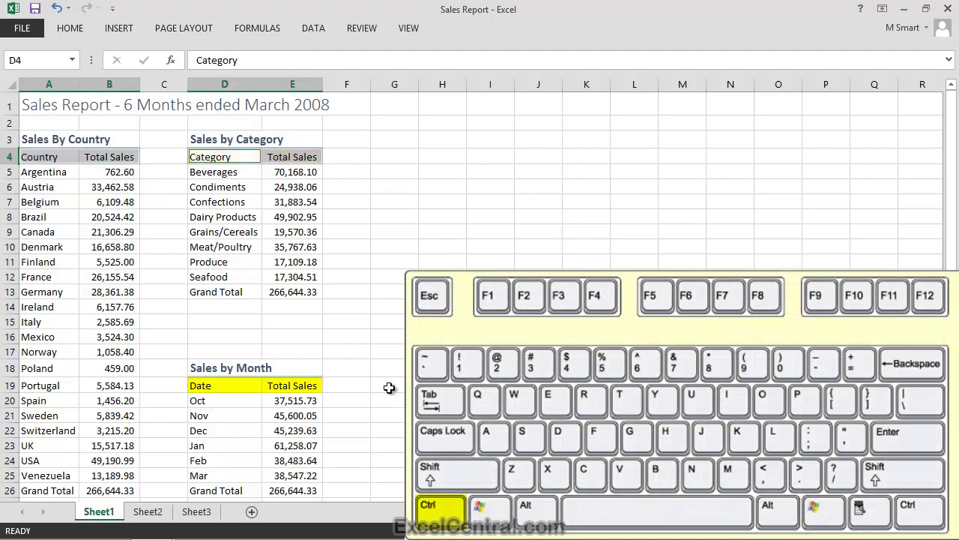
pyautogui.keyDown('ctrl'); pyautogui.click(231, 387); pyautogui.keyUp('ctrl')
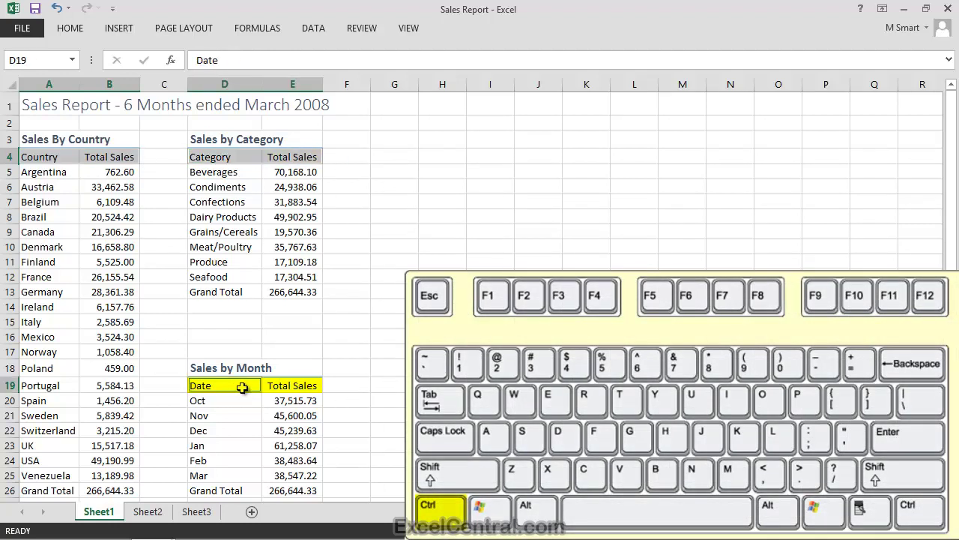
pyautogui.keyDown('ctrl'); pyautogui.moveTo(242, 387); pyautogui.dragTo(276, 387); pyautogui.keyUp('ctrl')
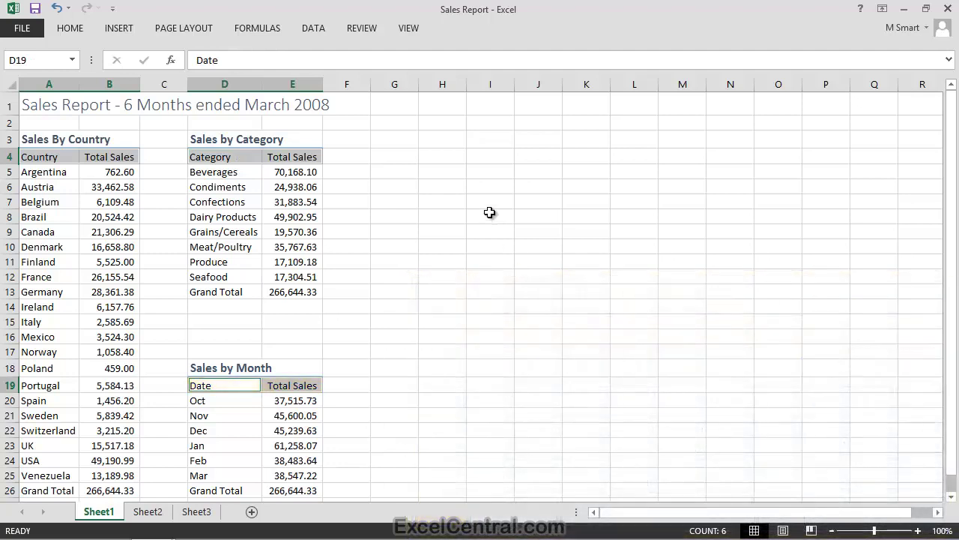
pyautogui.click(69, 28)
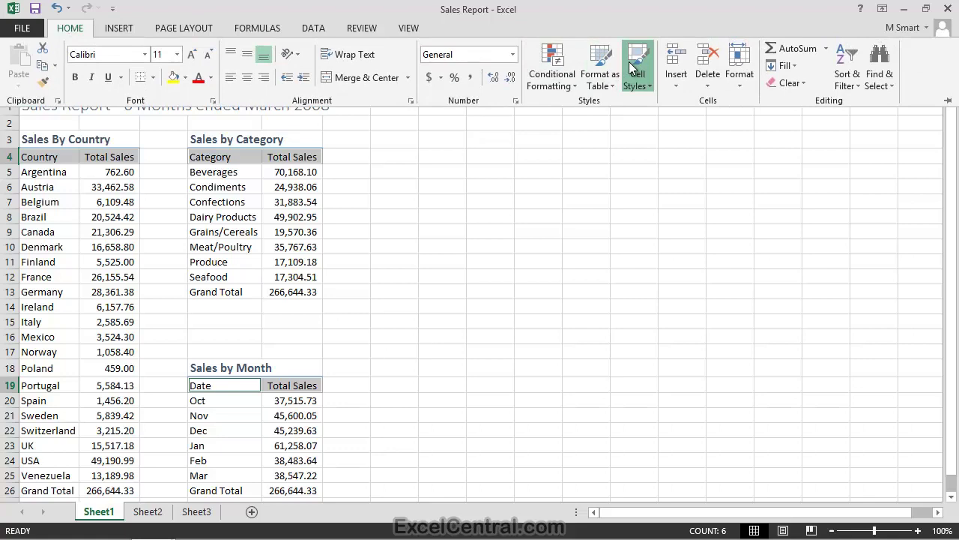
pyautogui.click(635, 74)
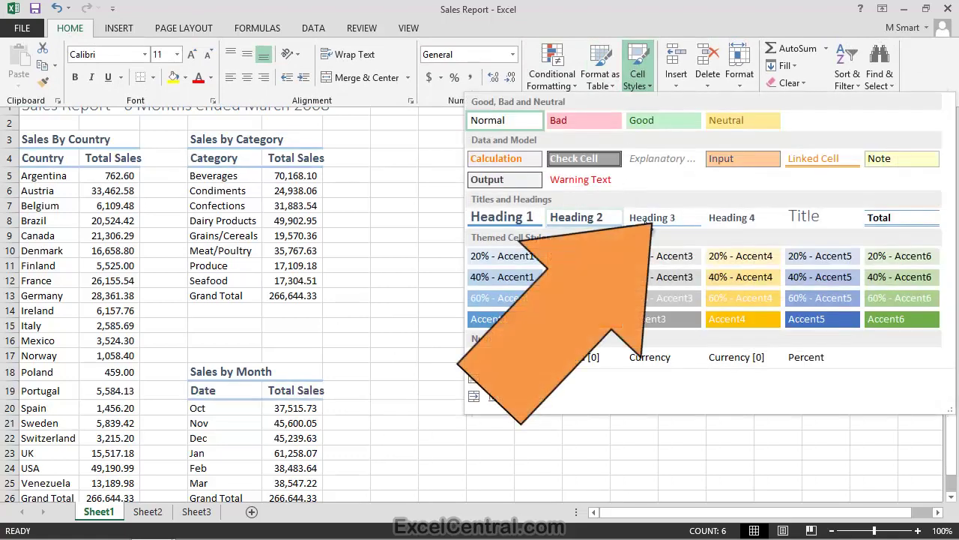
pyautogui.click(659, 223)
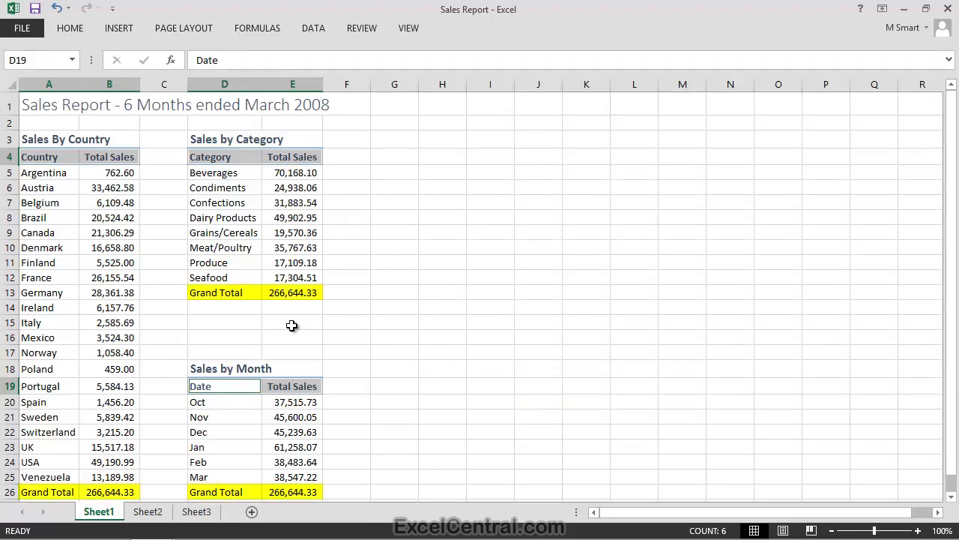
# Step: Apply the Total cell style to Grand Total rows D13:E13, A26:B26 and D26:E26
pyautogui.moveTo(214, 293); pyautogui.dragTo(275, 298)
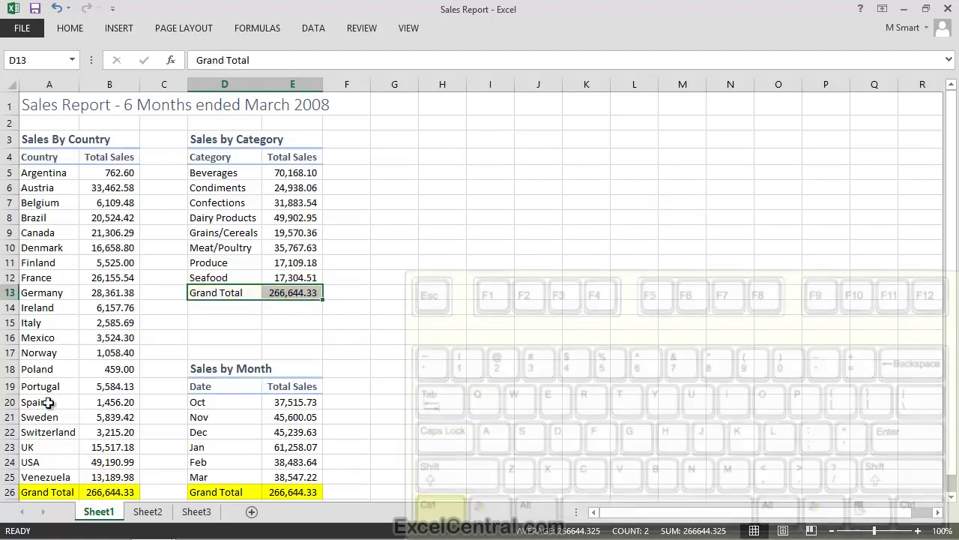
pyautogui.keyDown('ctrl'); pyautogui.click(43, 492); pyautogui.keyUp('ctrl')
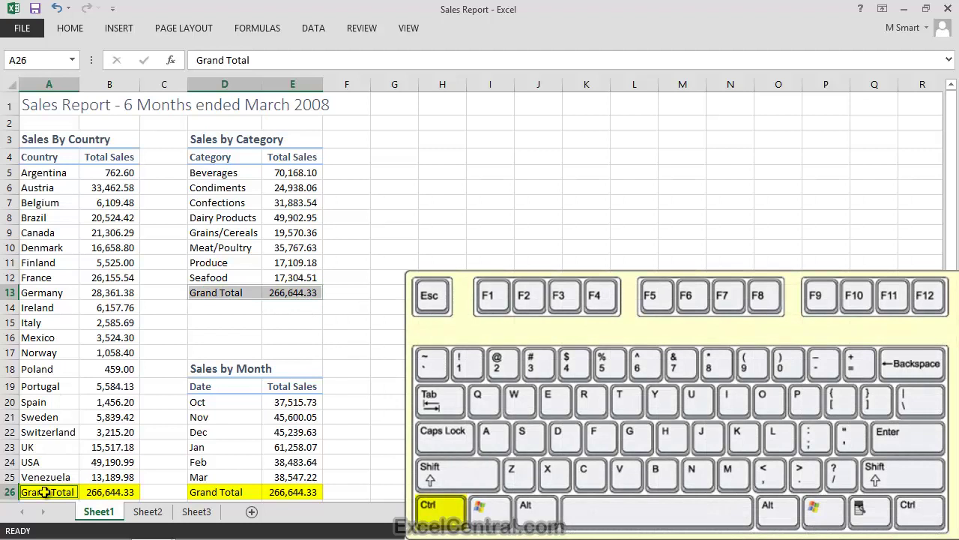
pyautogui.moveTo(73, 492); pyautogui.dragTo(98, 491)
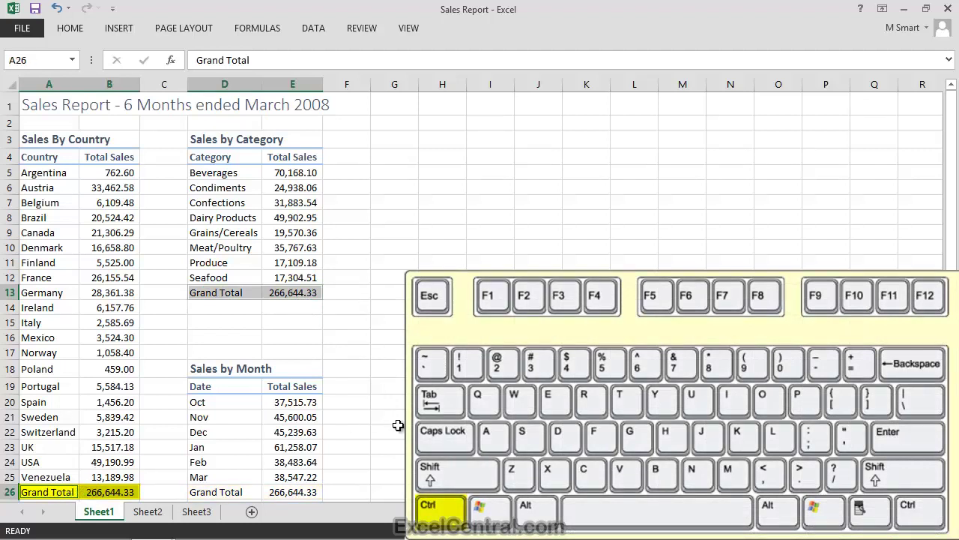
pyautogui.keyDown('ctrl'); pyautogui.click(223, 492); pyautogui.keyUp('ctrl')
pyautogui.moveTo(255, 493); pyautogui.dragTo(283, 491)
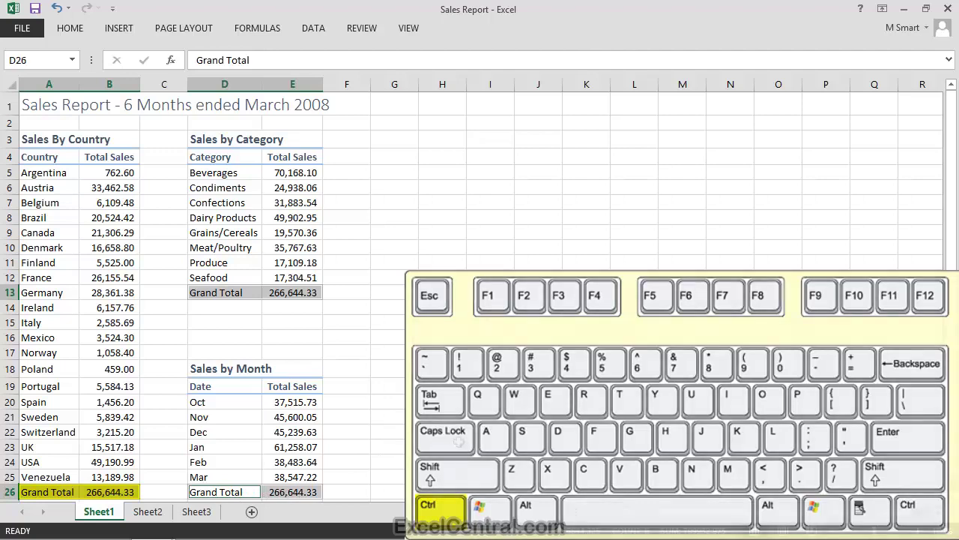
pyautogui.click(74, 30)
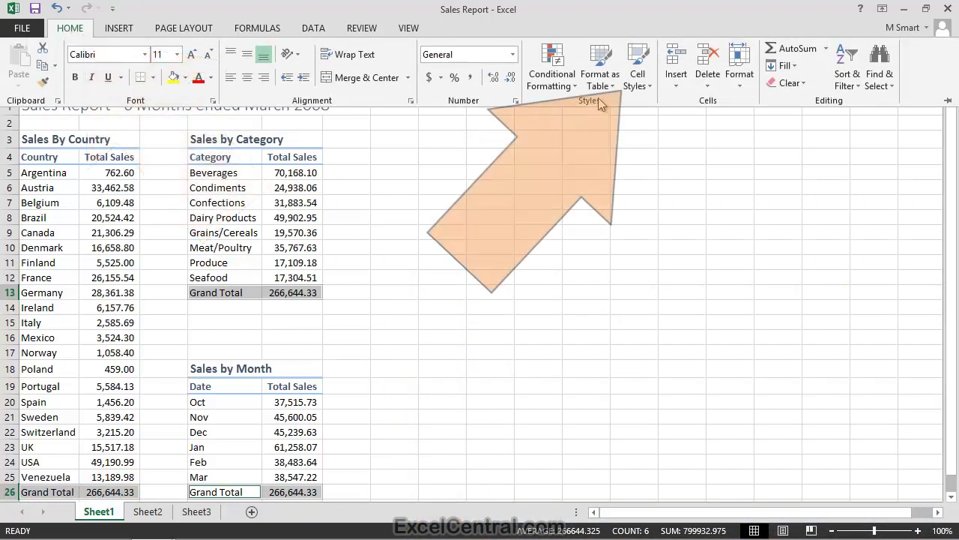
pyautogui.click(642, 69)
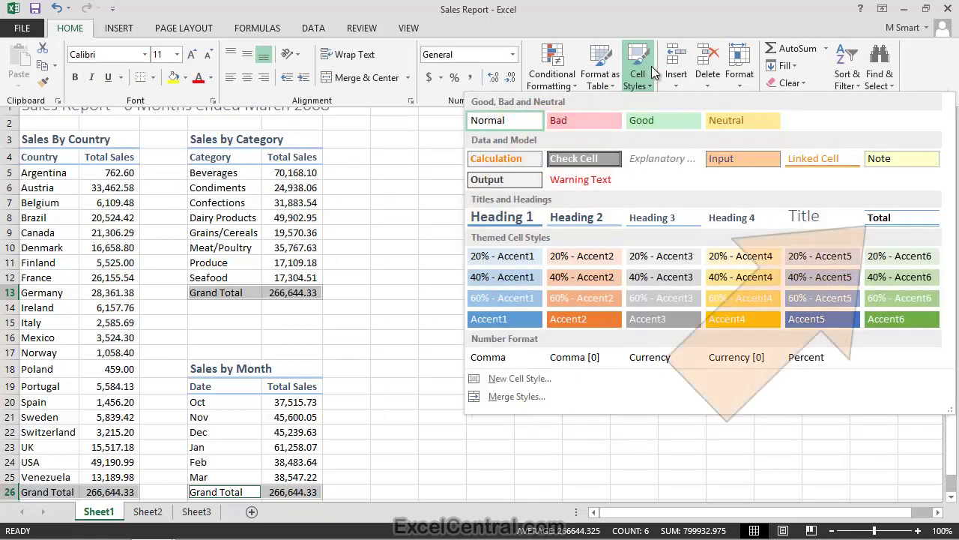
pyautogui.click(888, 218)
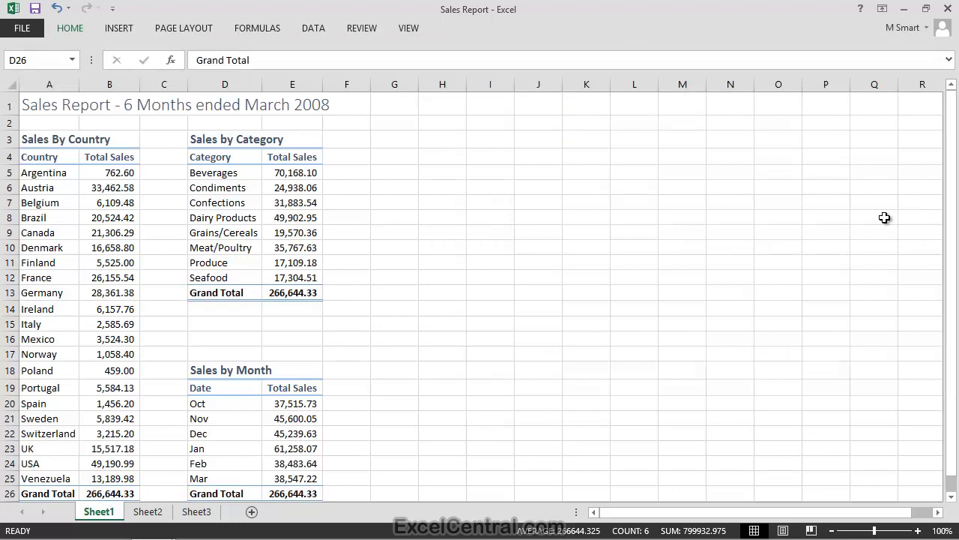
pyautogui.click(576, 231)
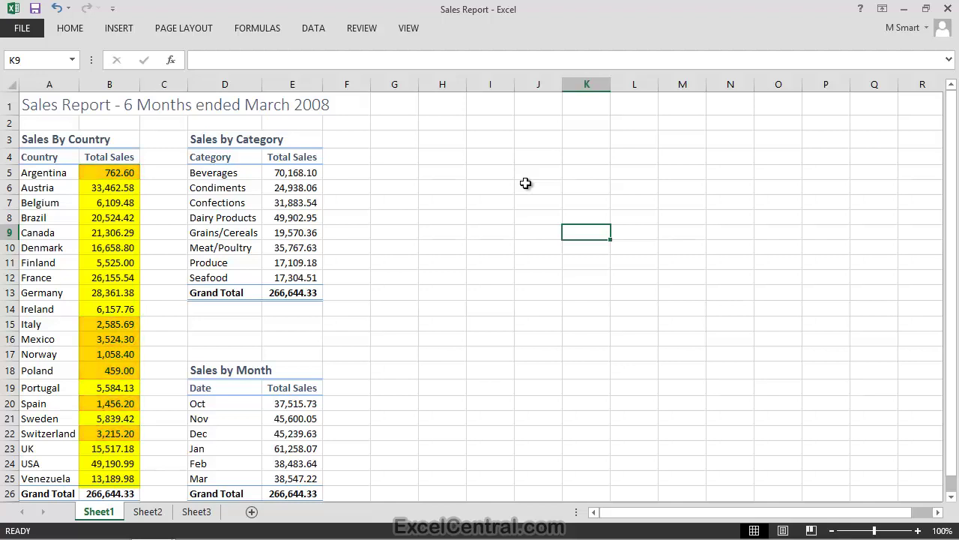
# Step: Select the country Total Sales in B5:B25 and bring up the Less Than highlight rule options
pyautogui.moveTo(109, 174); pyautogui.dragTo(111, 478)
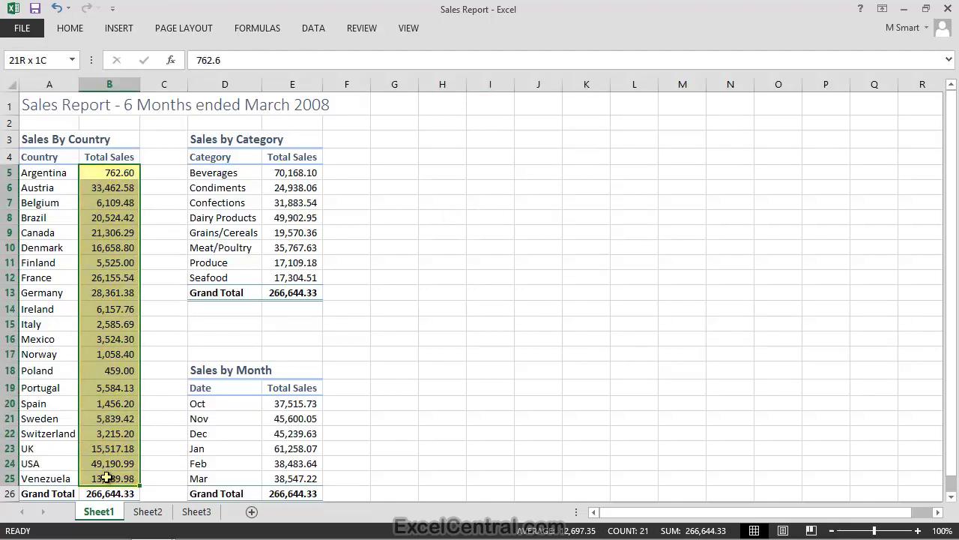
pyautogui.click(71, 29)
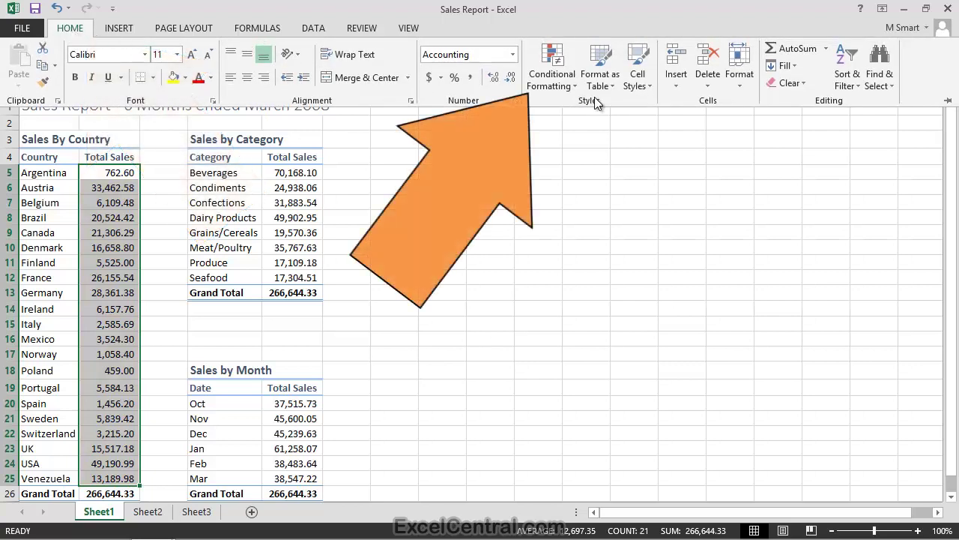
pyautogui.click(552, 66)
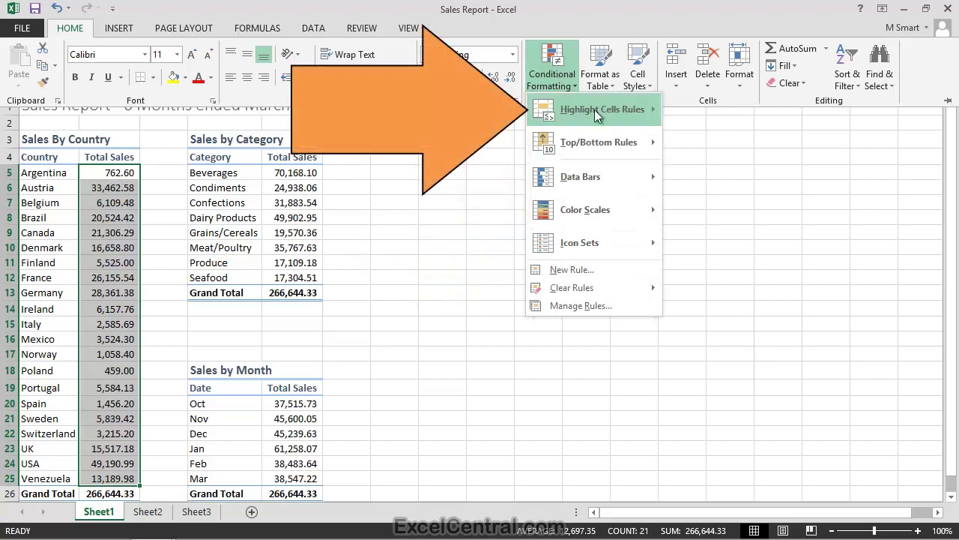
pyautogui.moveTo(594, 109)
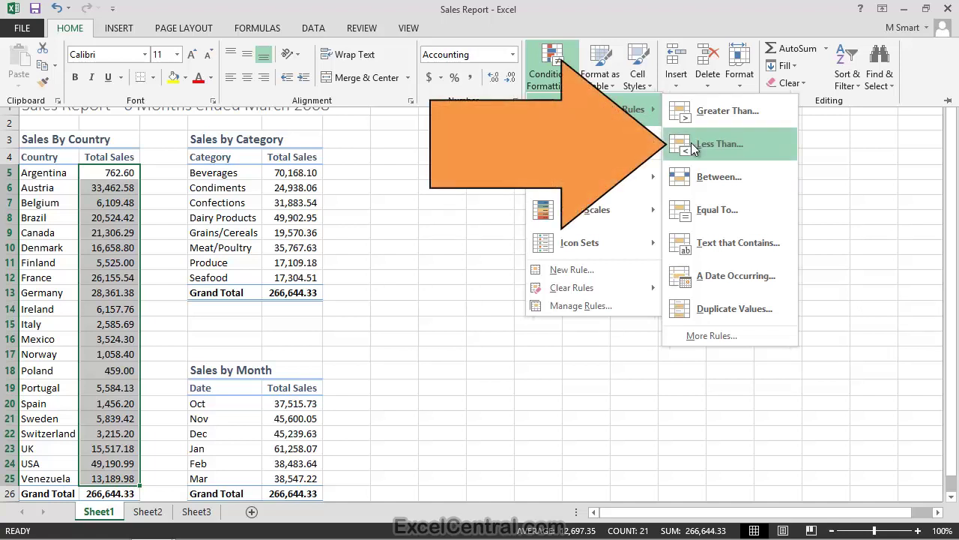
# Step: Start a Less Than rule at 5000 and preview the yellow and green highlight formats
pyautogui.click(712, 147)
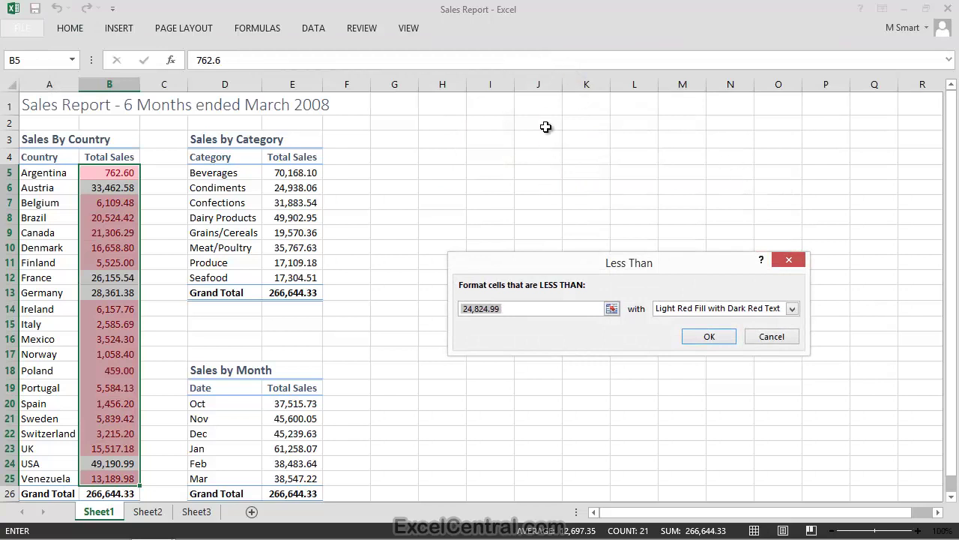
pyautogui.write('5')
pyautogui.write('000')
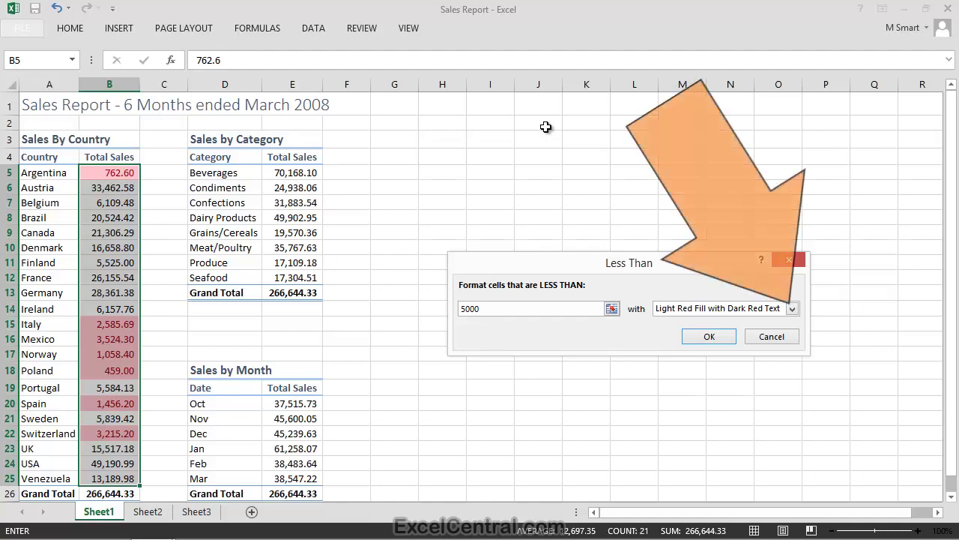
pyautogui.click(792, 308)
pyautogui.click(768, 333)
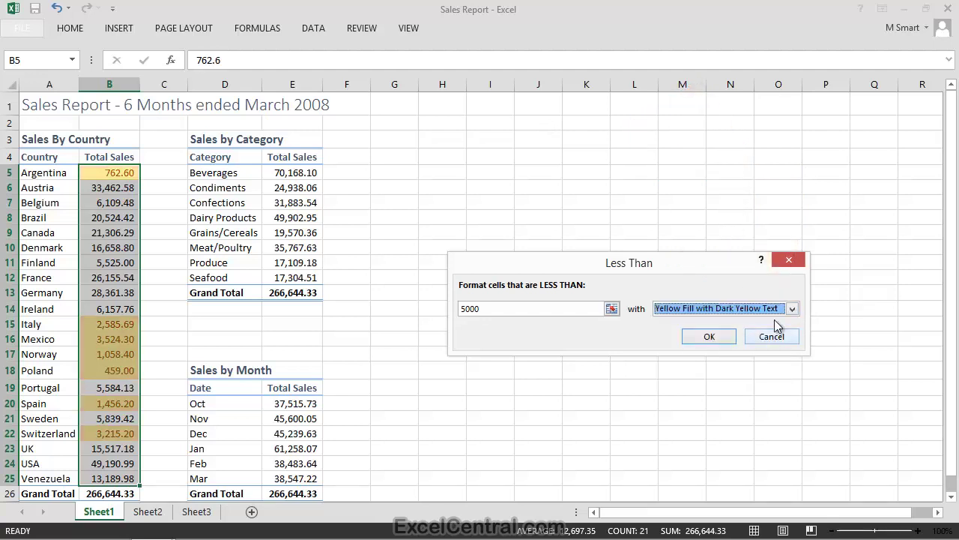
pyautogui.click(791, 308)
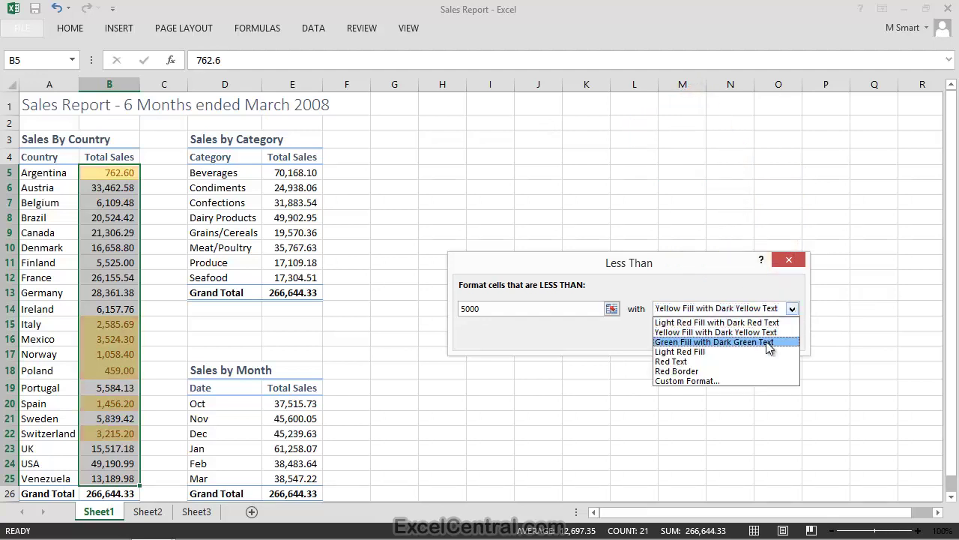
pyautogui.click(766, 342)
pyautogui.click(792, 308)
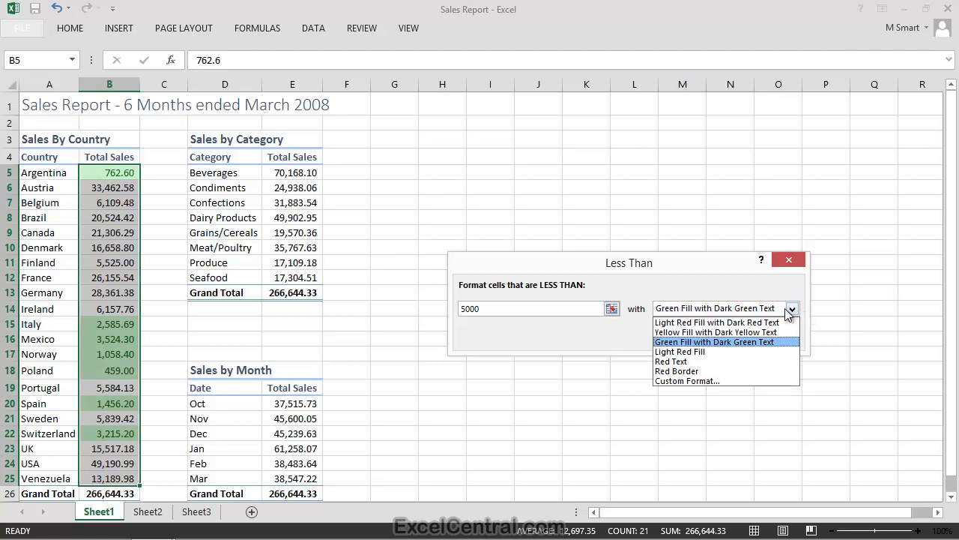
# Step: Look through the Custom Format font, border and fill options, then cancel them
pyautogui.click(725, 380)
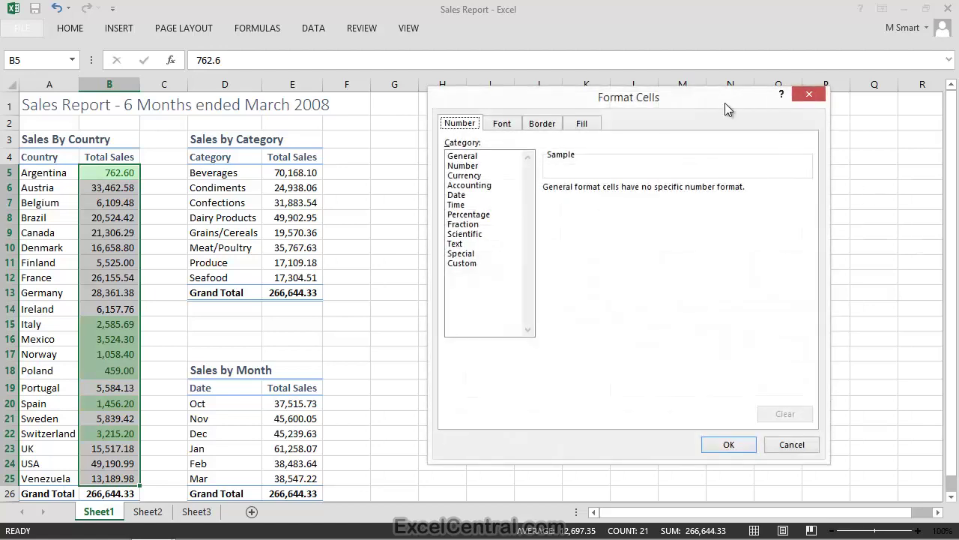
pyautogui.click(515, 123)
pyautogui.click(547, 125)
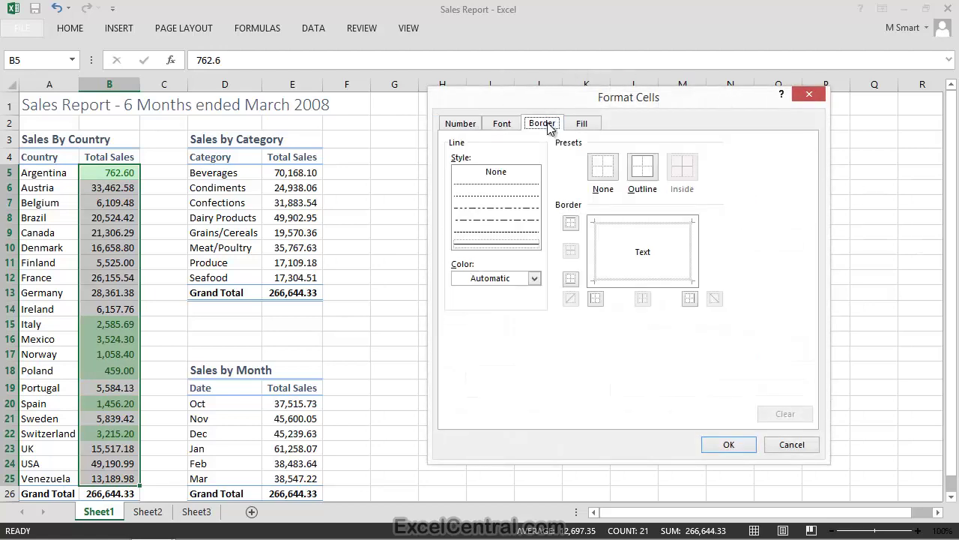
pyautogui.click(585, 122)
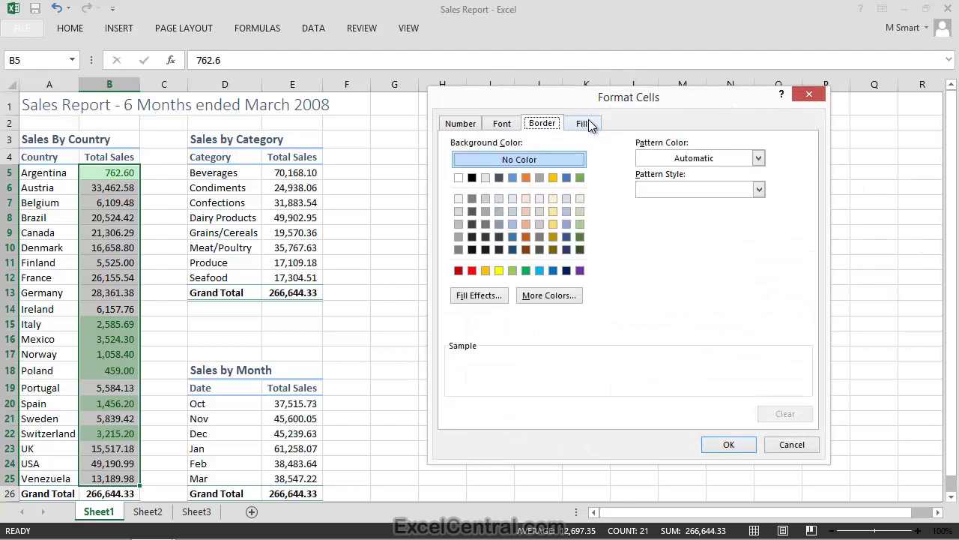
pyautogui.click(550, 120)
pyautogui.click(506, 123)
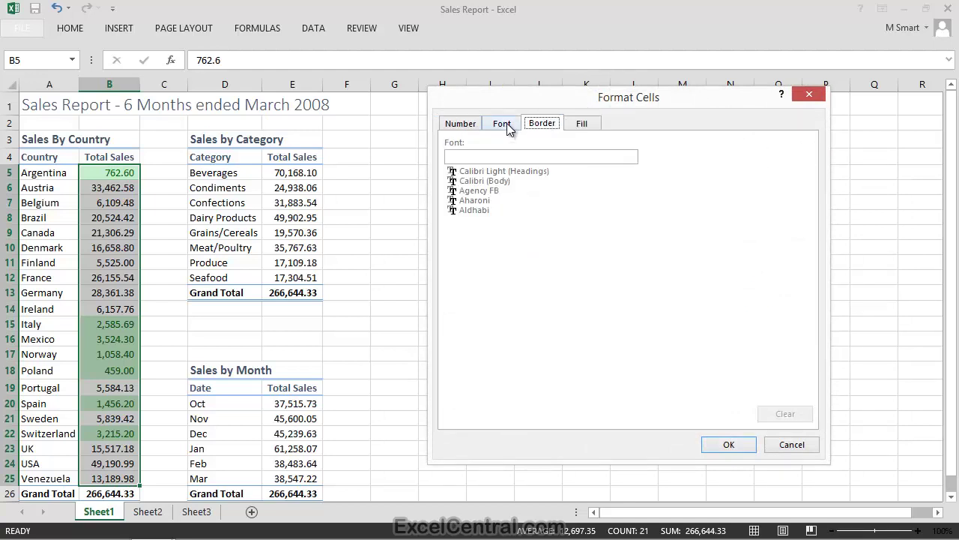
pyautogui.click(792, 444)
# Step: Apply light red fill with dark red text to Total Sales values below 5000
pyautogui.click(793, 307)
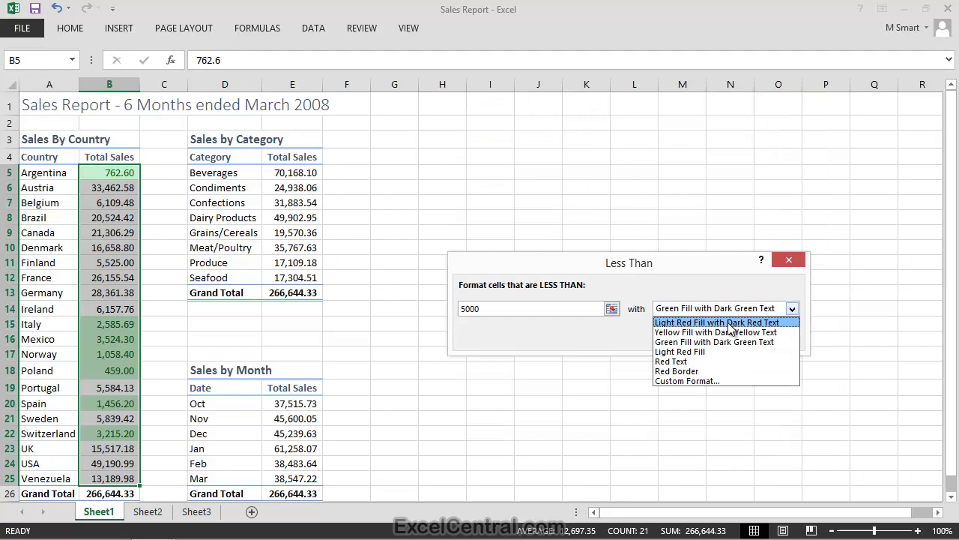
pyautogui.click(729, 324)
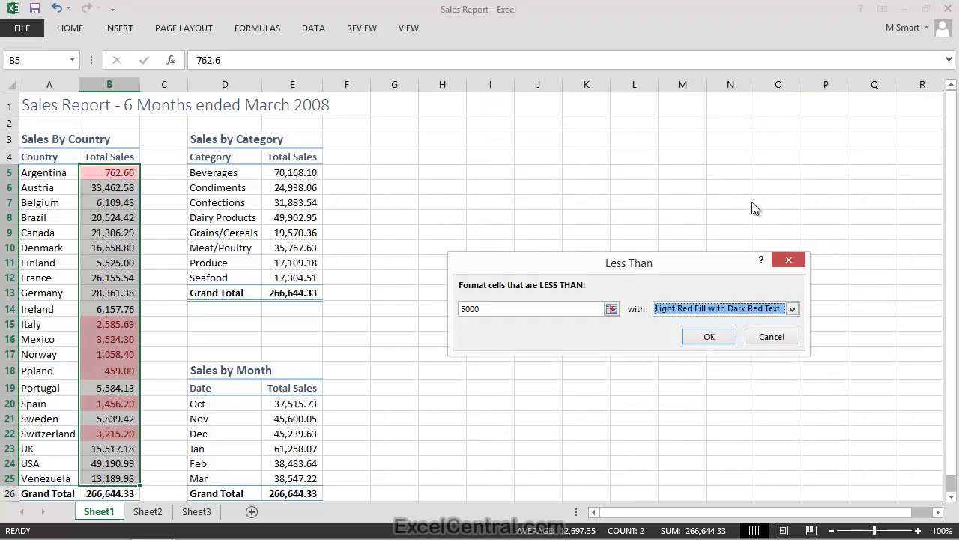
pyautogui.click(708, 336)
pyautogui.click(558, 201)
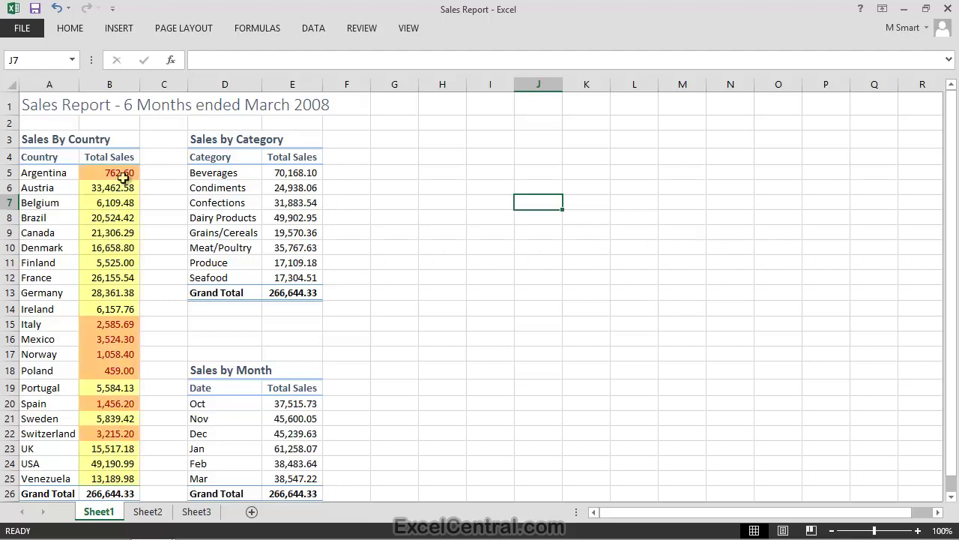
pyautogui.moveTo(110, 173); pyautogui.dragTo(108, 479)
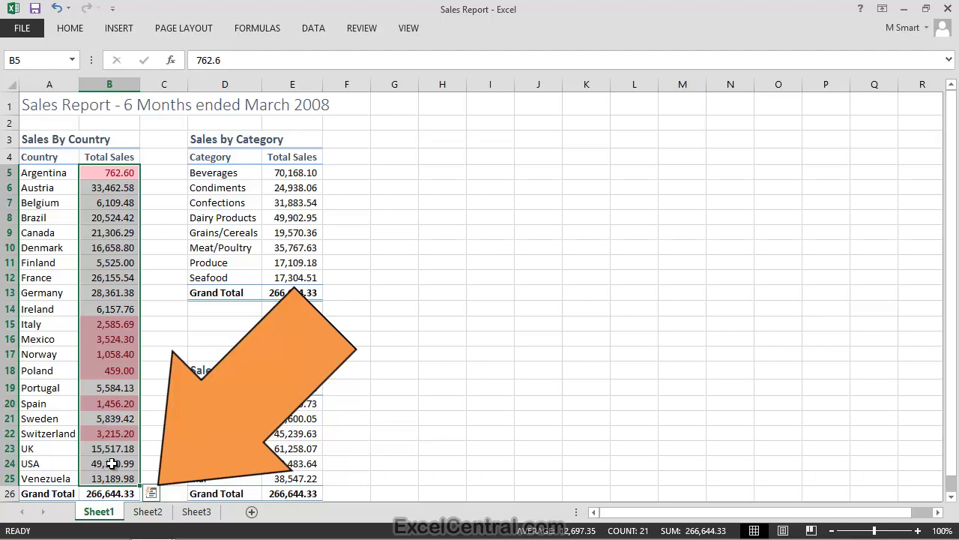
# Step: Add a Quick Analysis Greater Than 30000 rule with green fill and dark green text
pyautogui.click(154, 497)
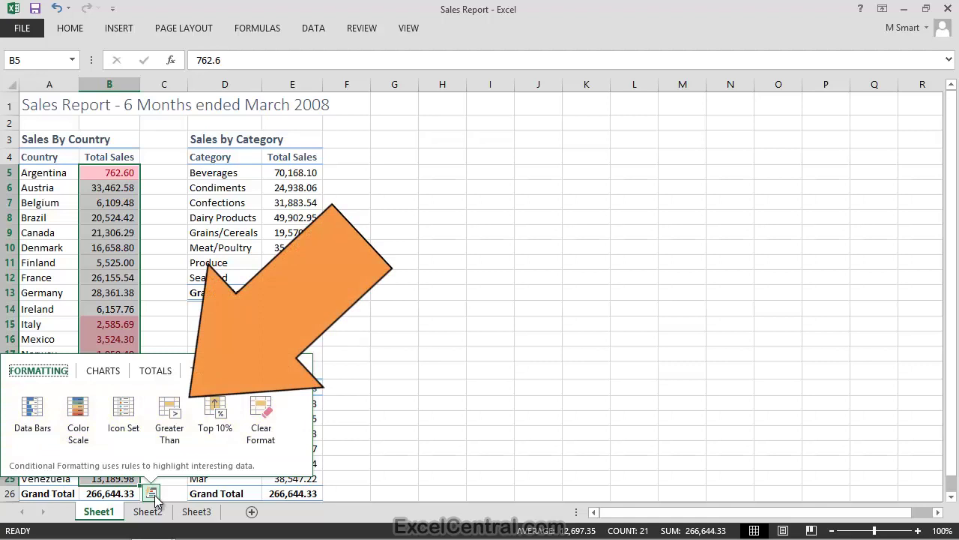
pyautogui.click(169, 417)
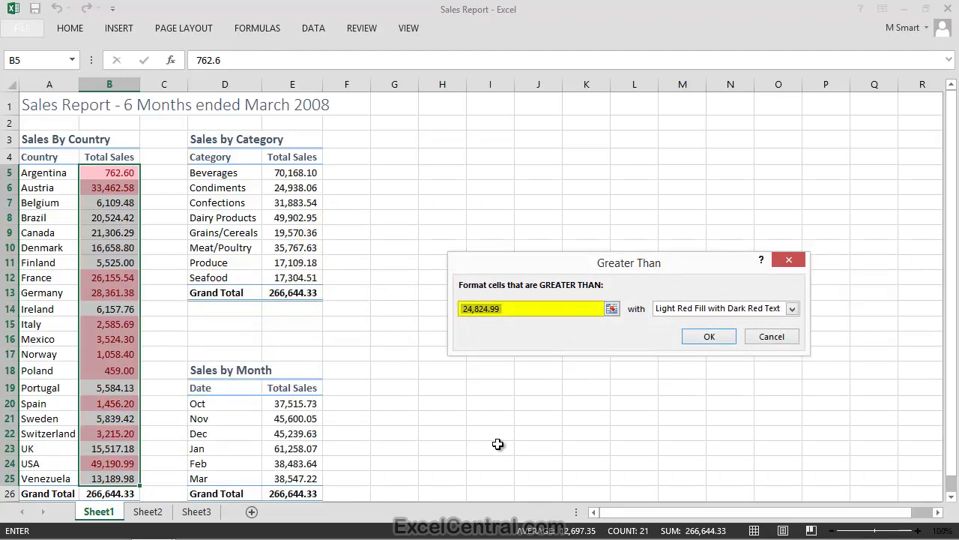
pyautogui.write('30')
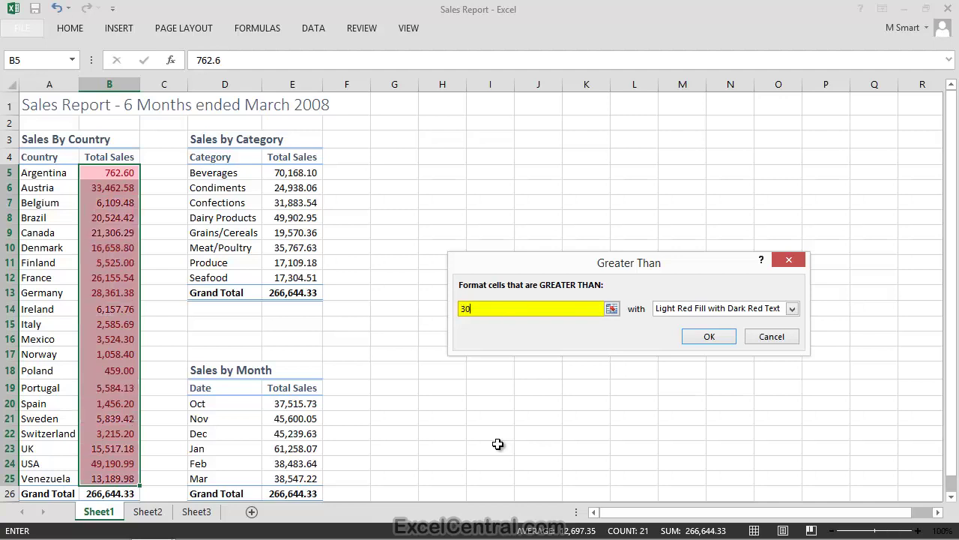
pyautogui.write('000')
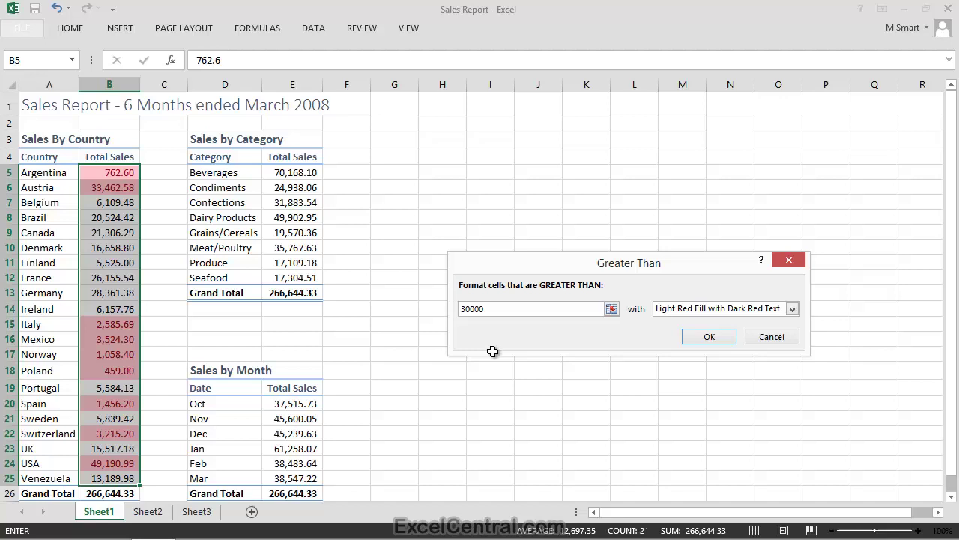
pyautogui.click(794, 307)
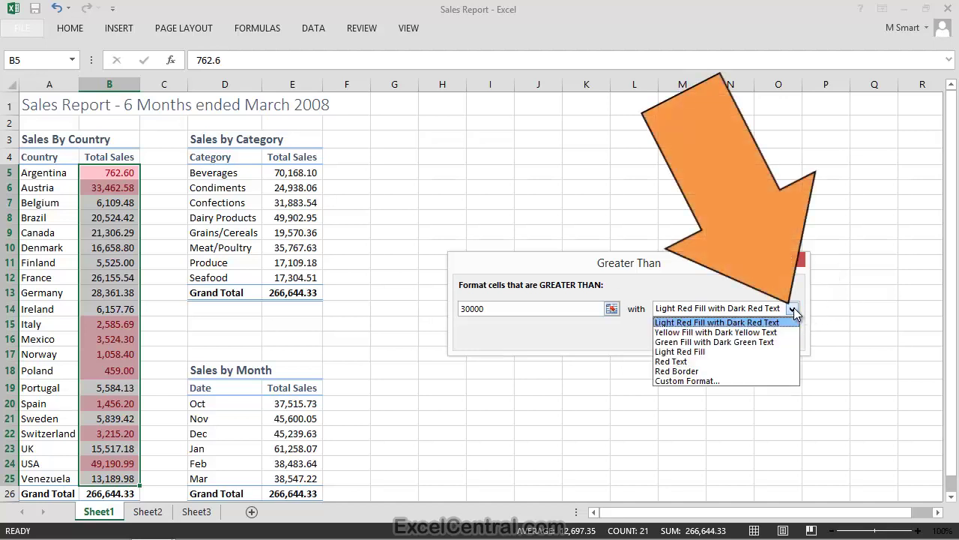
pyautogui.click(757, 342)
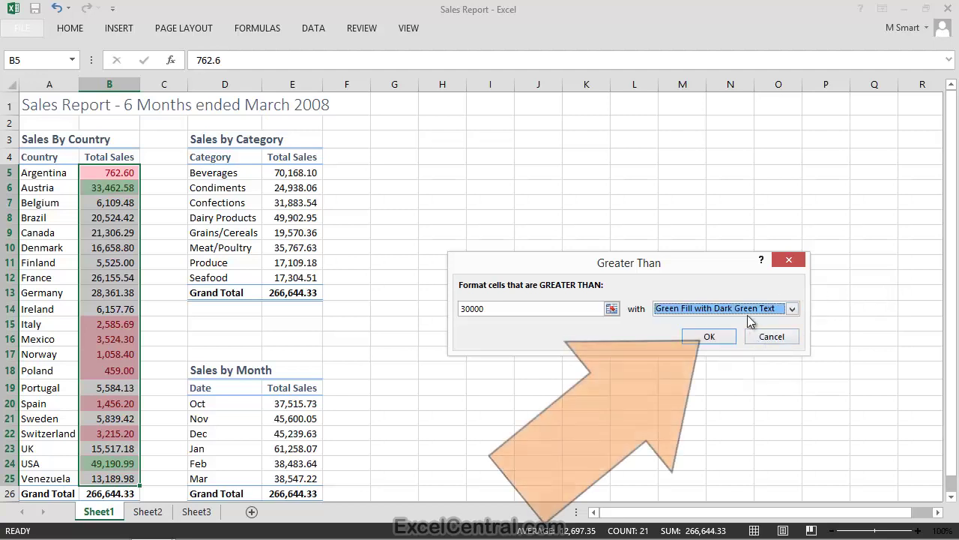
pyautogui.click(709, 336)
pyautogui.click(545, 261)
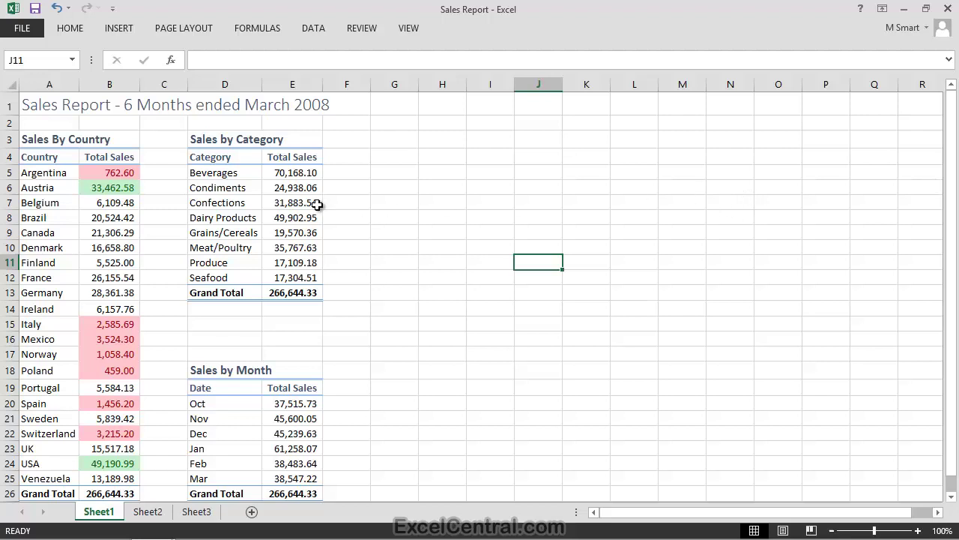
# Step: Select B5:B25 and clear the conditional formatting rules from those selected cells
pyautogui.moveTo(112, 172); pyautogui.dragTo(109, 478)
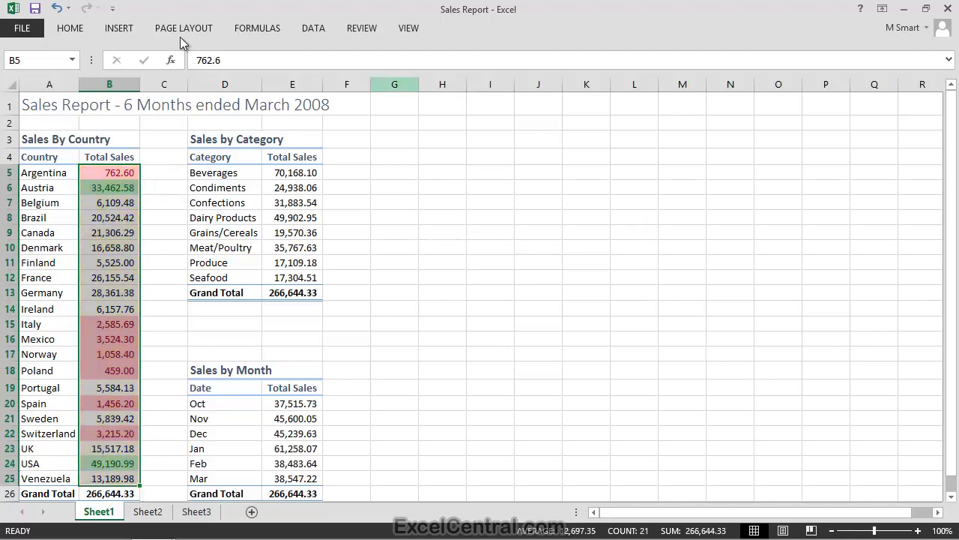
pyautogui.click(72, 28)
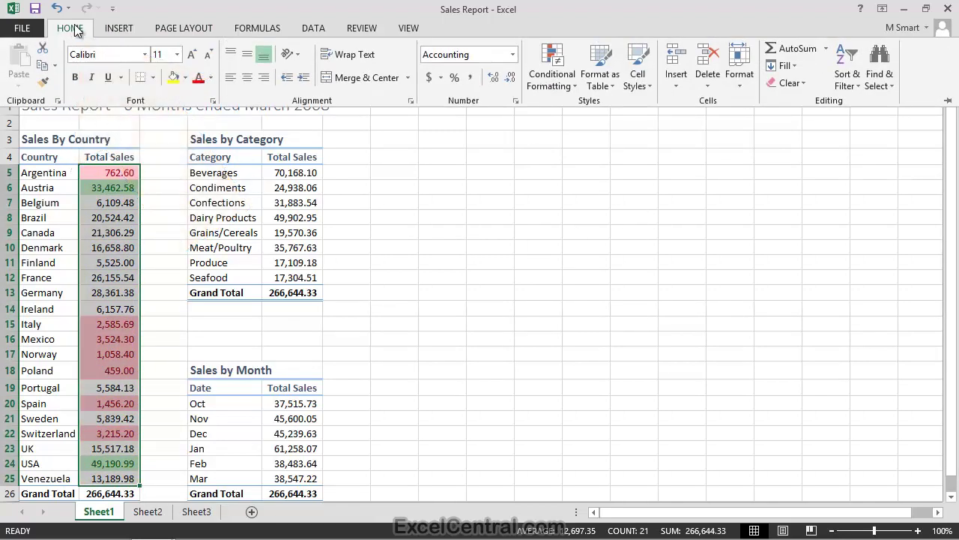
pyautogui.click(552, 69)
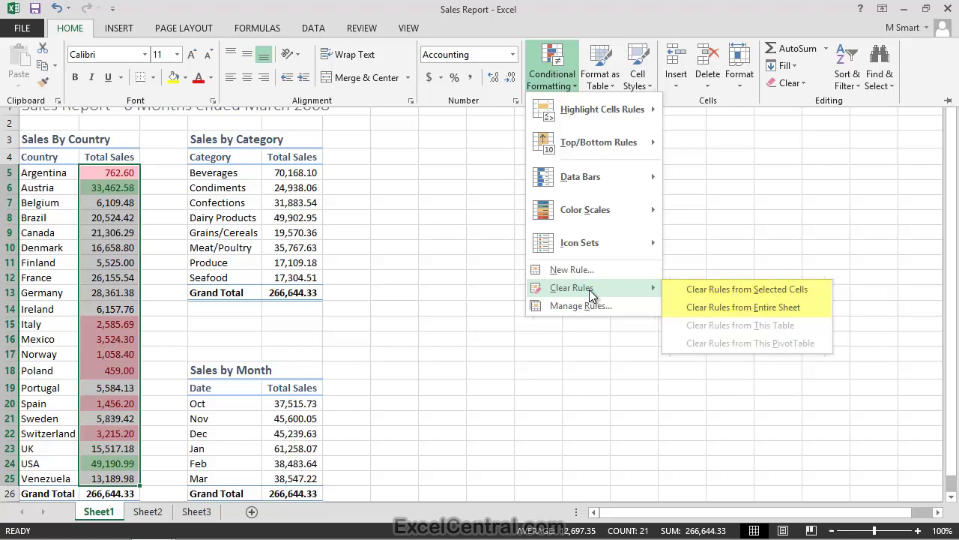
pyautogui.click(778, 291)
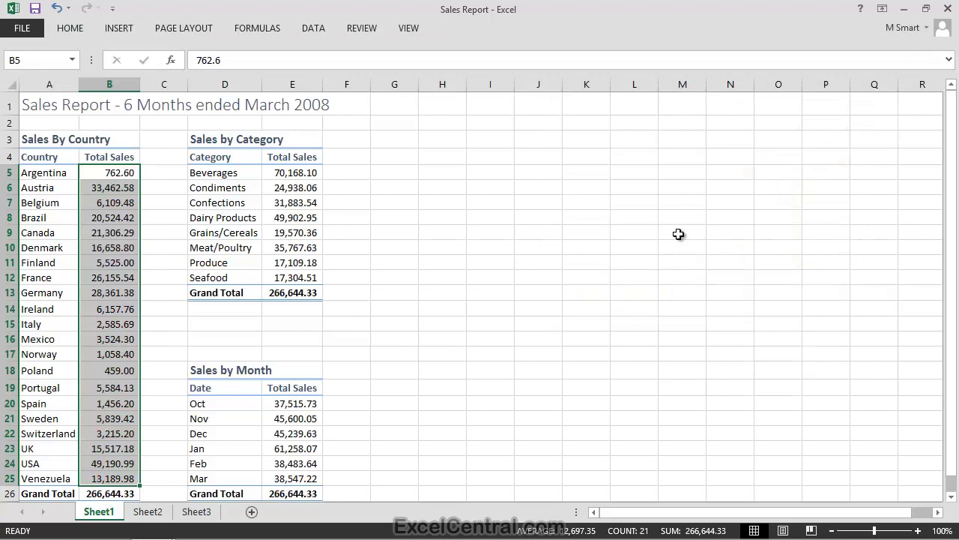
pyautogui.click(689, 263)
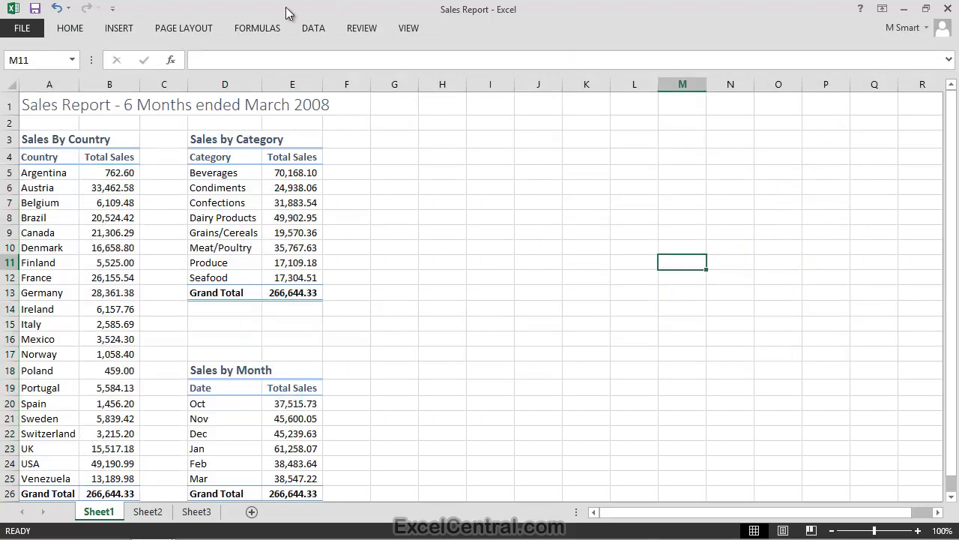
# Step: Save a copy named 'Sales Report-1' one folder up, in Excel 2013 Essential Skills
pyautogui.click(32, 36)
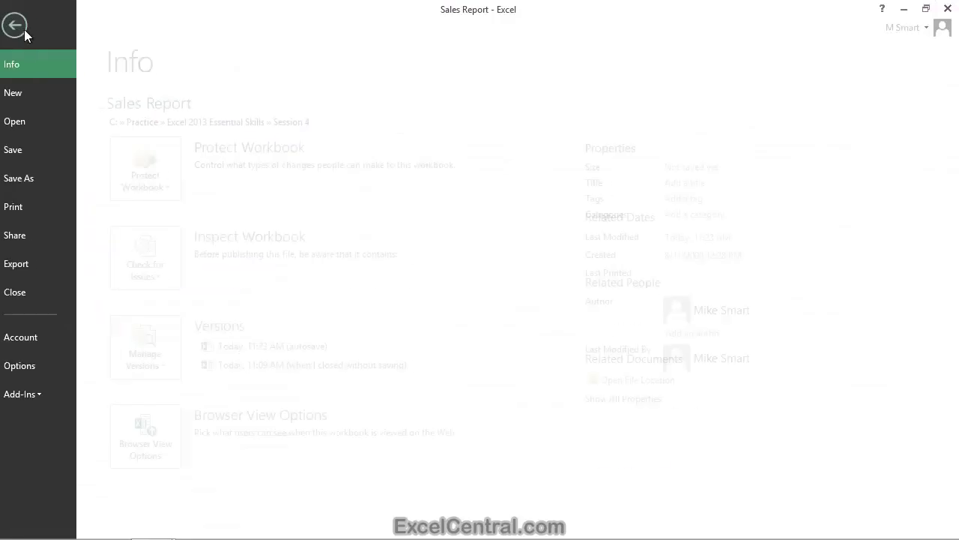
pyautogui.click(48, 177)
pyautogui.click(386, 472)
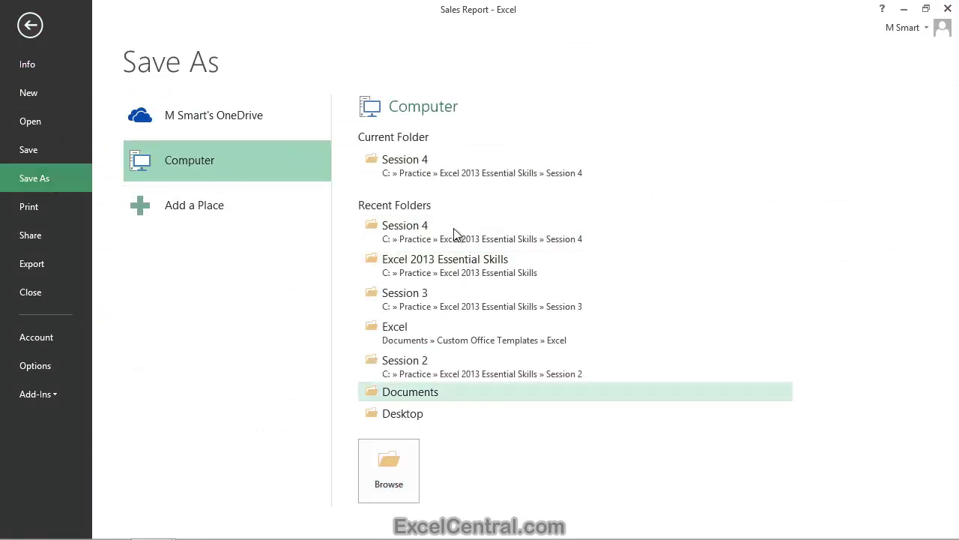
pyautogui.press('End')
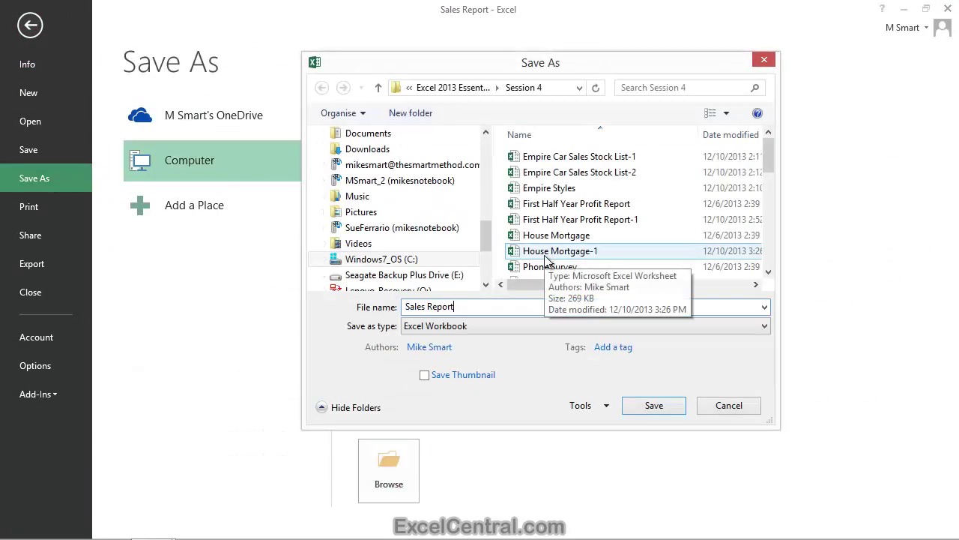
pyautogui.write('-1')
pyautogui.click(614, 339)
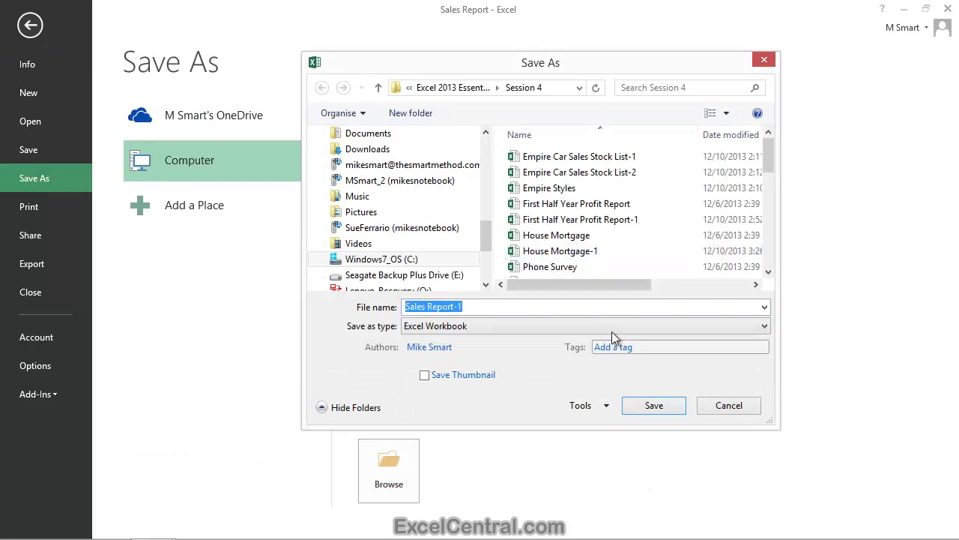
pyautogui.click(448, 88)
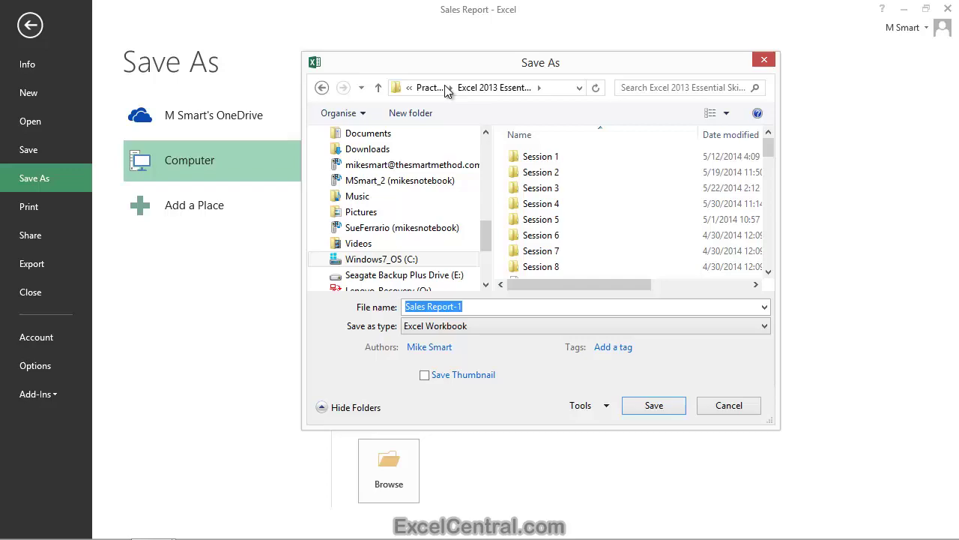
pyautogui.click(649, 410)
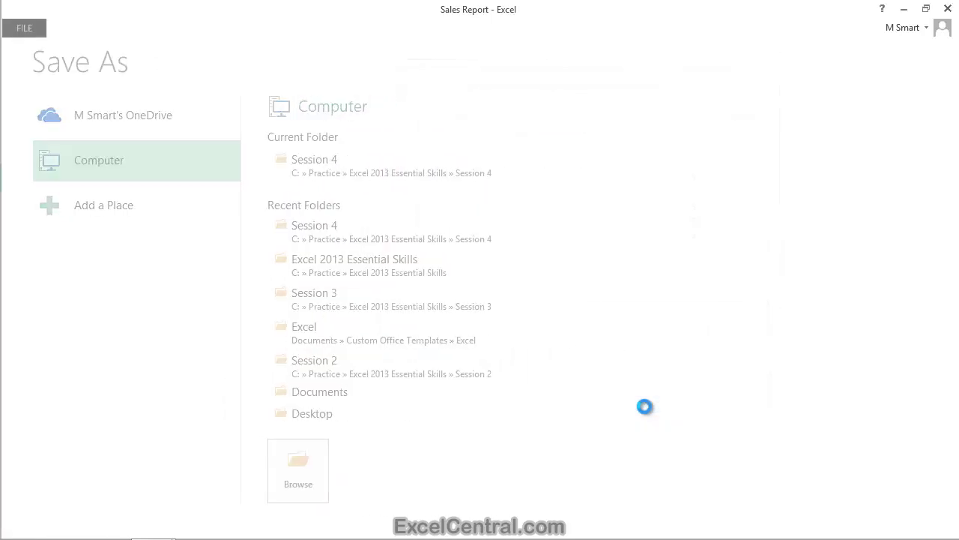